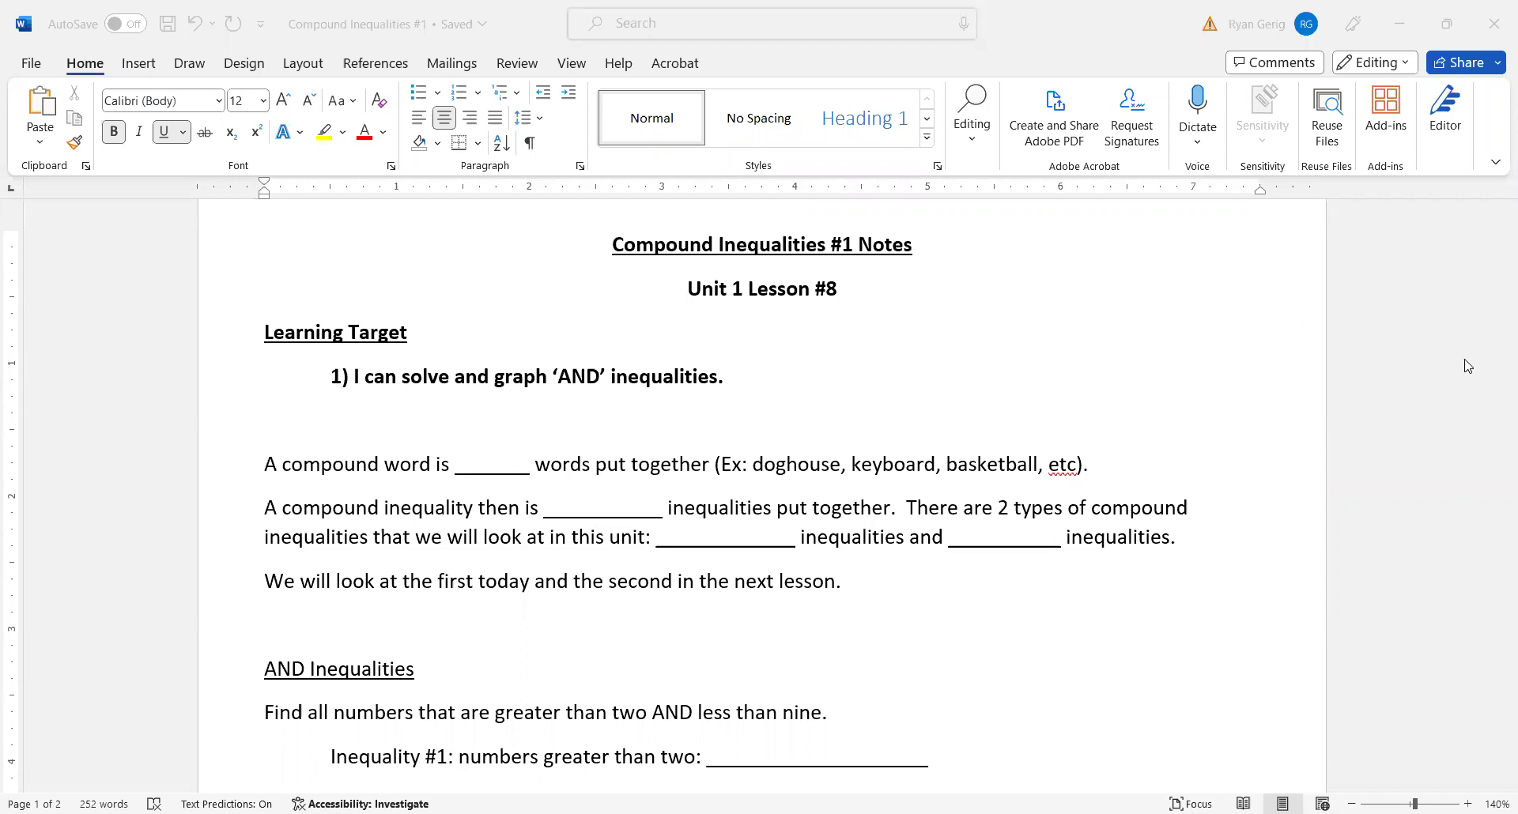
- Ink 2, 2, AND and OR in the compound inequality blanks, then clear all red ink
click(1496, 294)
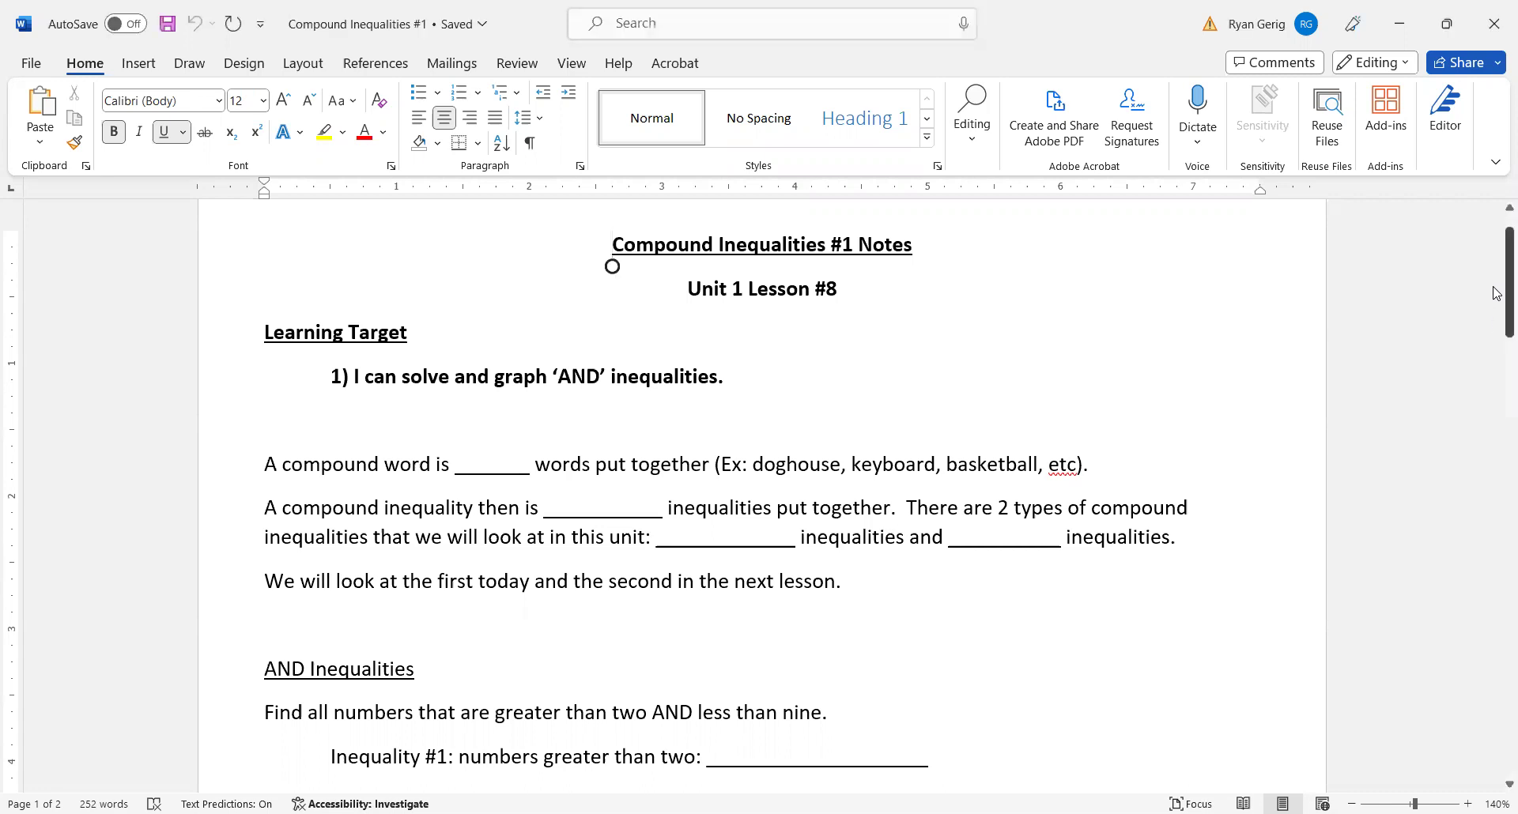
drag(1496, 294, 1496, 332)
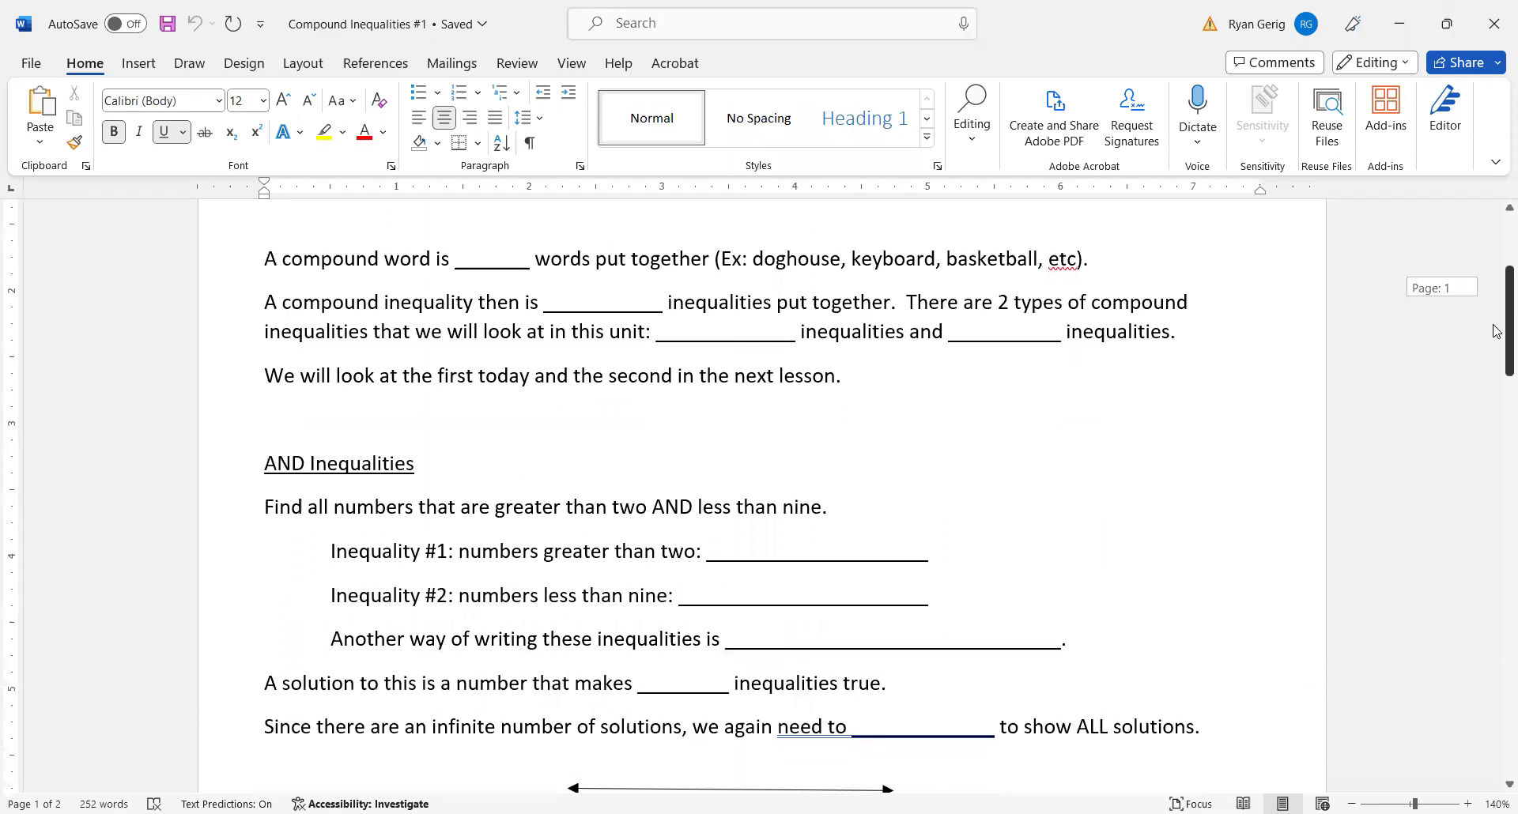
drag(482, 237, 504, 258)
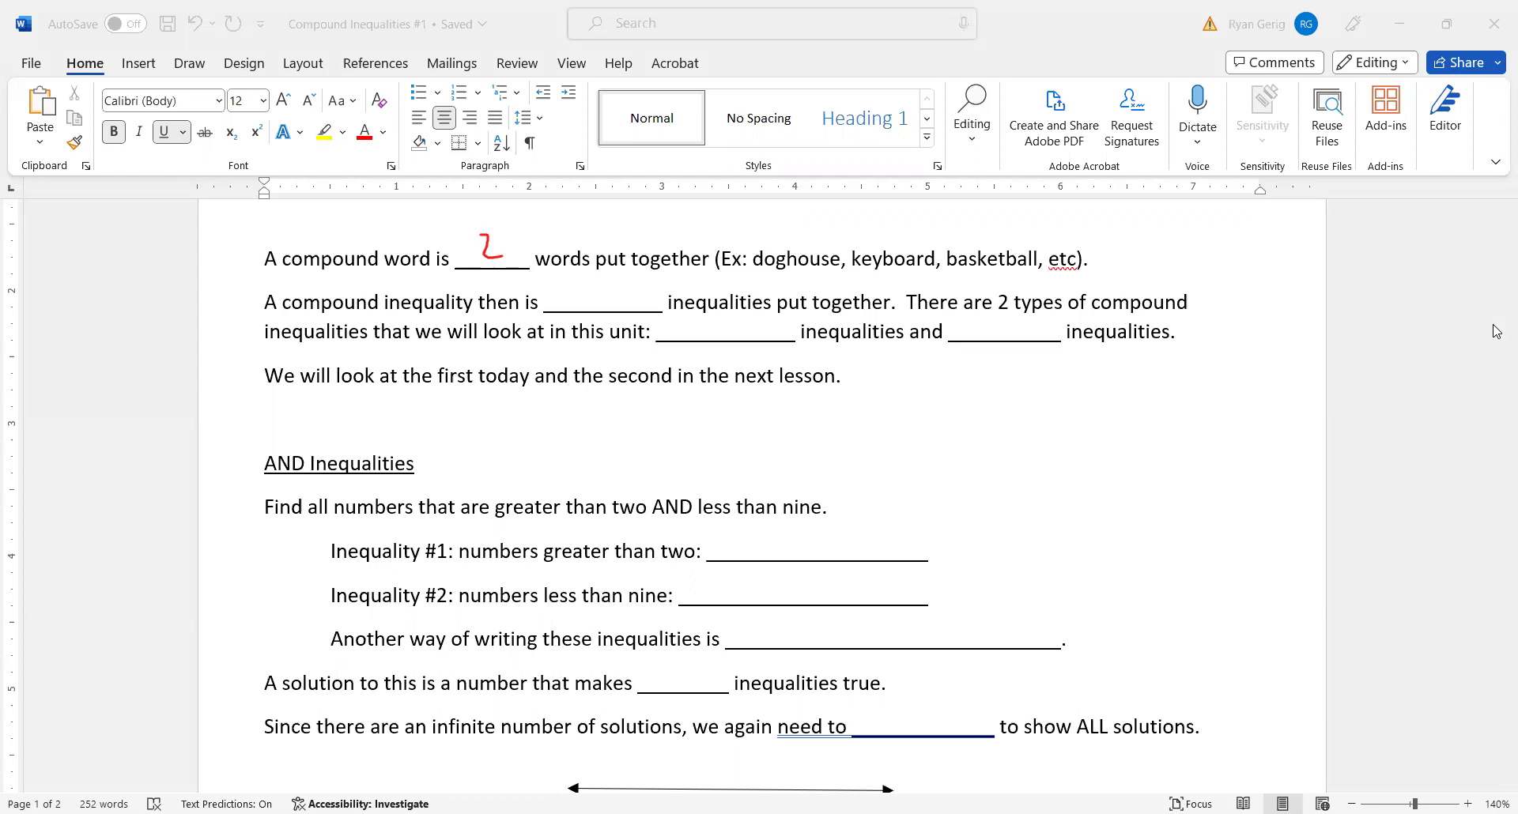
drag(583, 281, 604, 304)
mouse_move(676, 335)
mouse_down()
mouse_move(683, 320)
mouse_move(689, 336)
mouse_move(738, 337)
mouse_up()
drag(993, 325, 1028, 334)
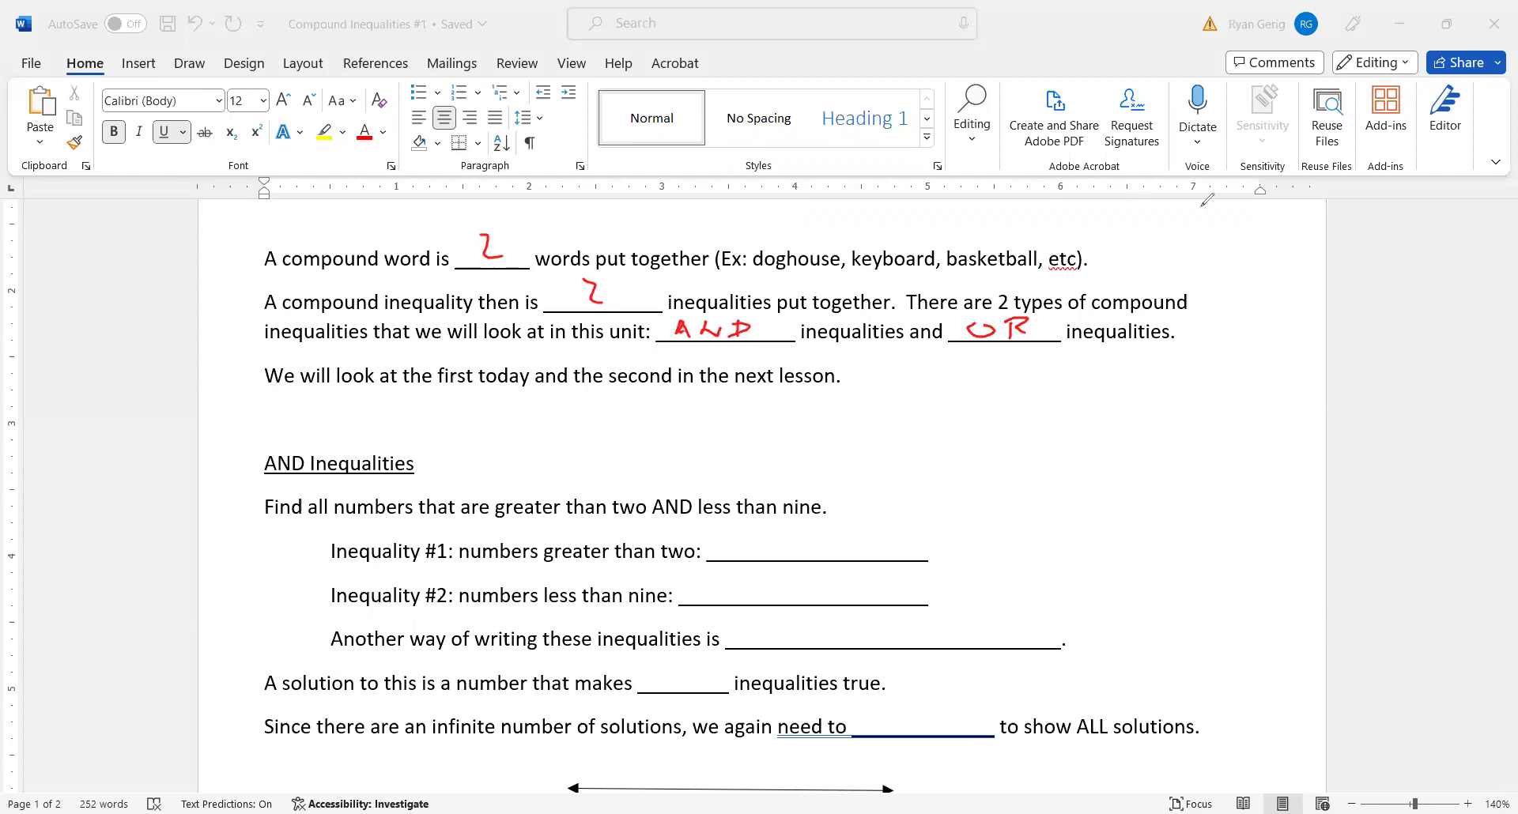
click(1504, 322)
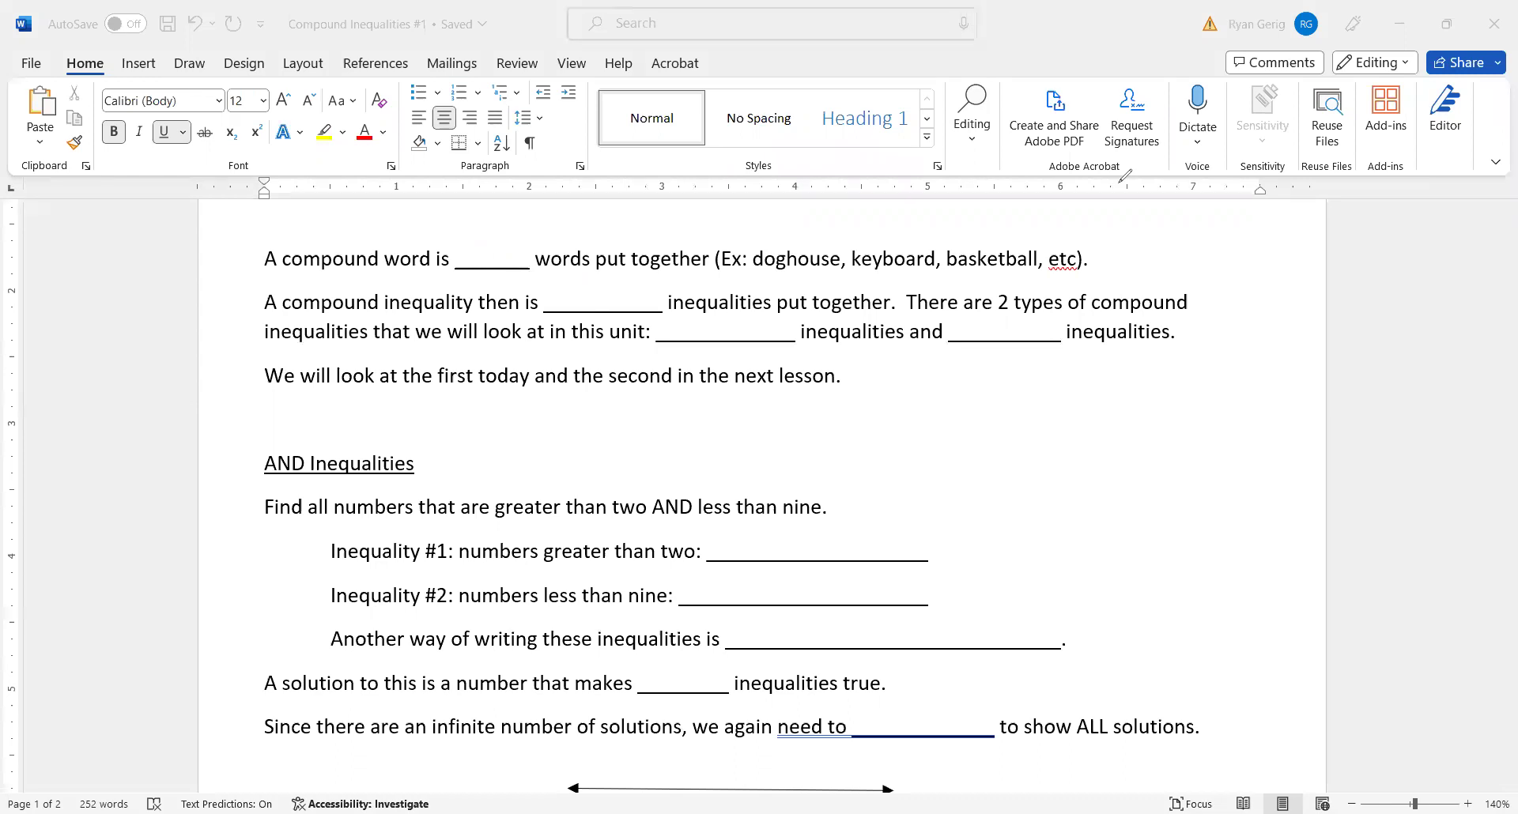
drag(1509, 352, 1496, 395)
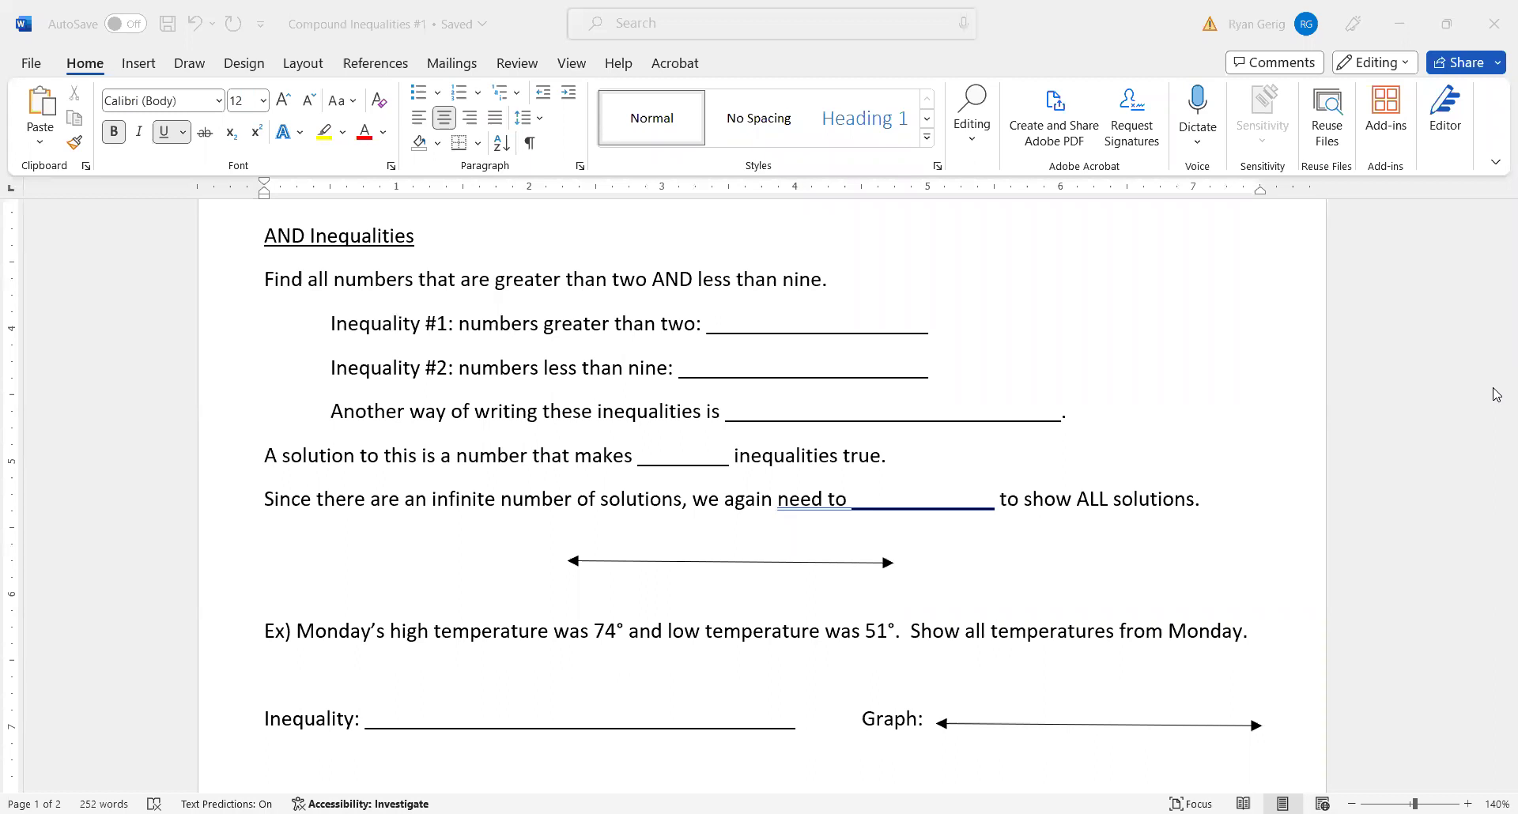
- Write n > 2 (2 < n) and n < 9, star them, and combine as 2 < n < 9
mouse_move(736, 324)
mouse_down()
mouse_move(823, 311)
mouse_move(830, 327)
mouse_up()
mouse_move(887, 281)
mouse_down()
mouse_move(869, 318)
mouse_move(883, 339)
mouse_move(903, 321)
mouse_move(991, 319)
mouse_move(1013, 298)
mouse_move(1002, 347)
mouse_up()
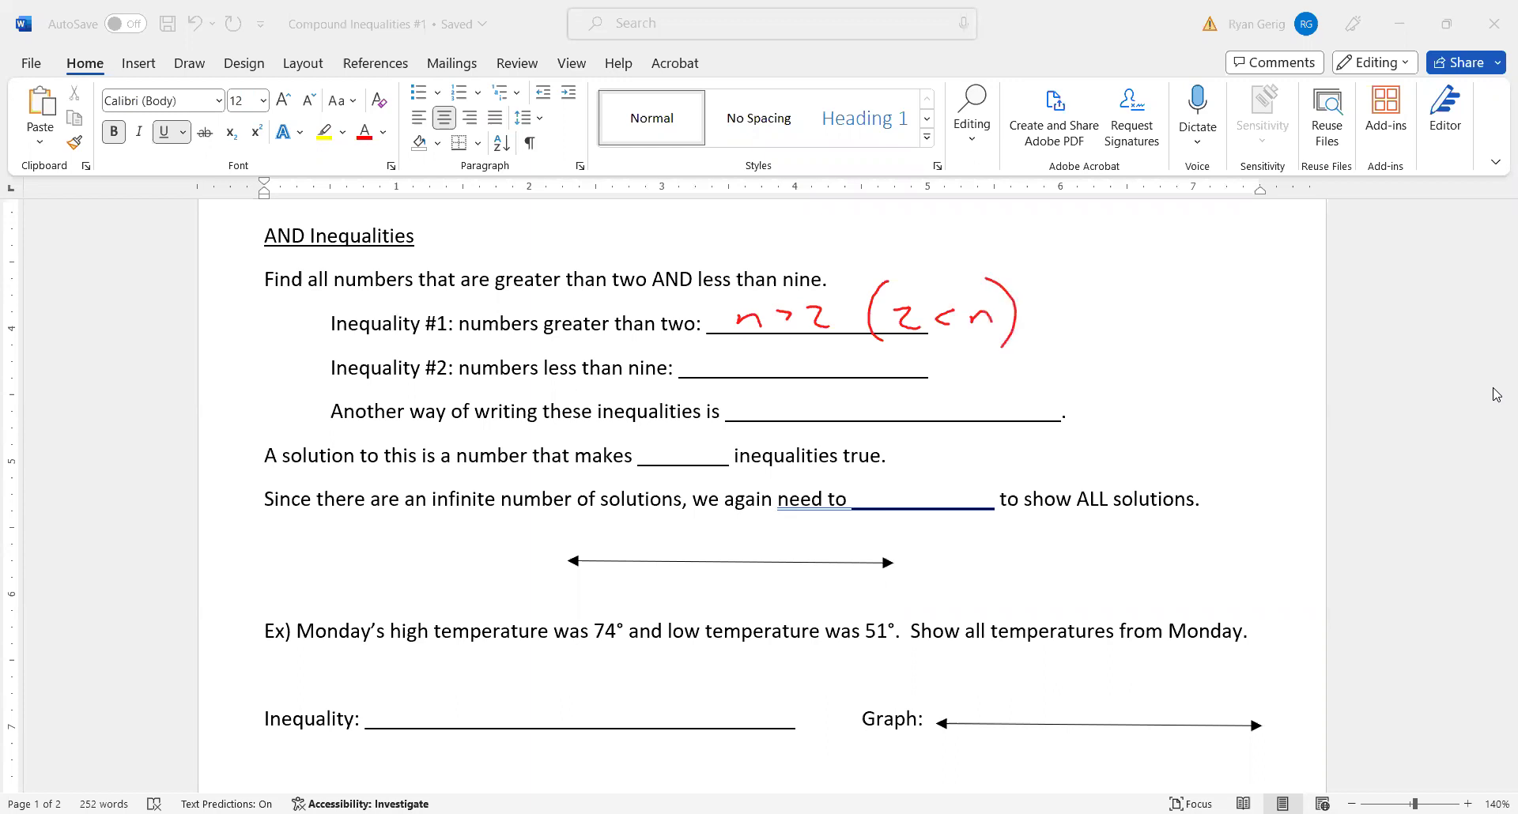
drag(717, 372, 819, 367)
mouse_move(927, 299)
mouse_down()
mouse_move(936, 262)
mouse_move(928, 297)
mouse_up()
mouse_move(832, 368)
mouse_down()
mouse_move(843, 347)
mouse_move(830, 368)
mouse_up()
mouse_move(757, 398)
mouse_down()
mouse_move(778, 422)
mouse_move(813, 411)
mouse_up()
drag(829, 418, 854, 418)
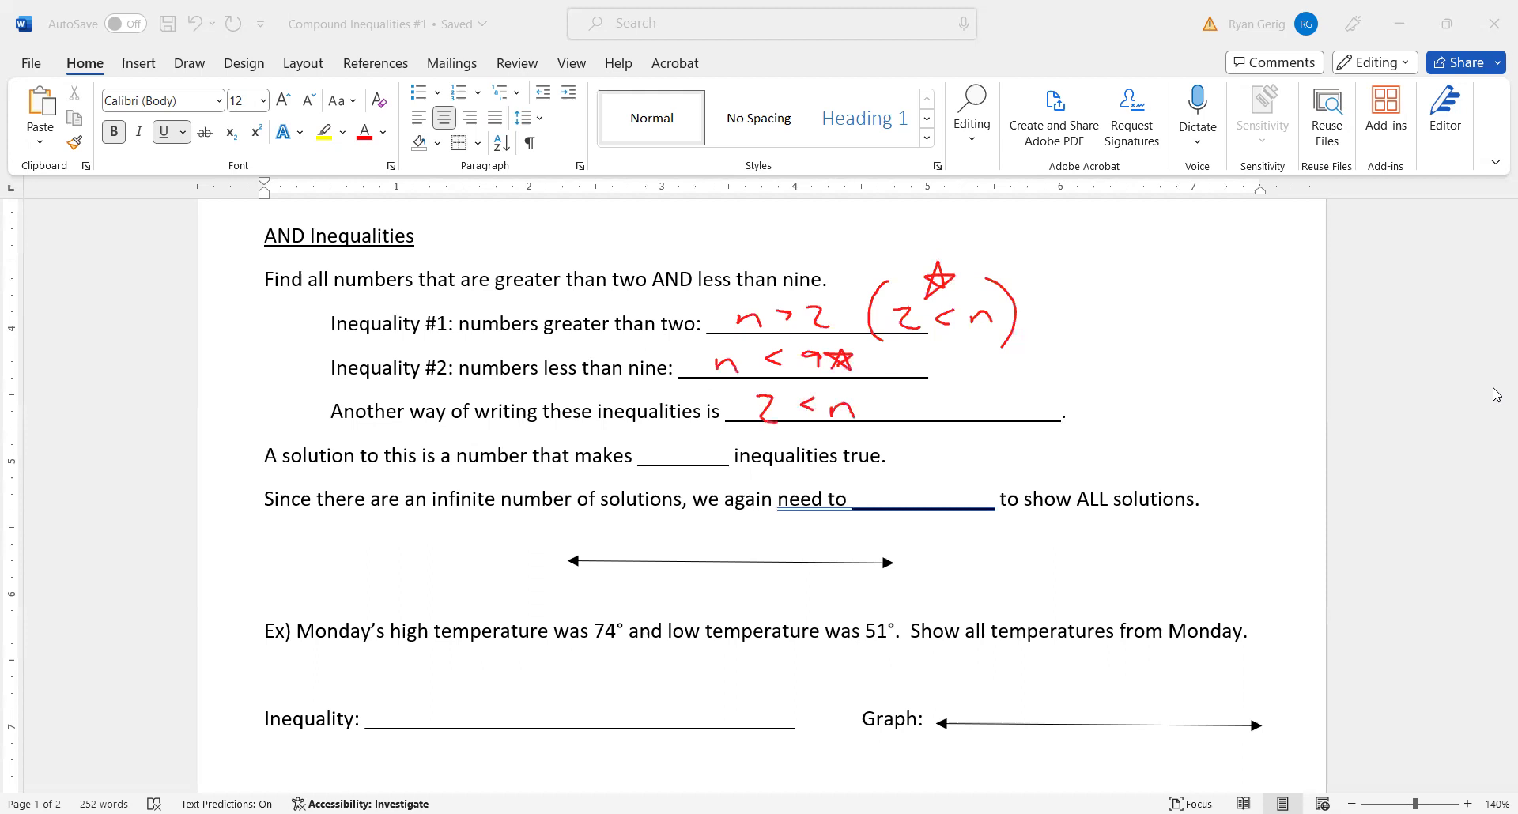
drag(891, 397, 924, 418)
- Write BOTH and graph in the AND Inequalities blanks
mouse_move(642, 433)
mouse_down()
mouse_move(656, 439)
mouse_move(647, 457)
mouse_move(691, 459)
mouse_move(693, 444)
mouse_up()
mouse_move(702, 445)
mouse_down()
mouse_move(706, 459)
mouse_move(716, 448)
mouse_up()
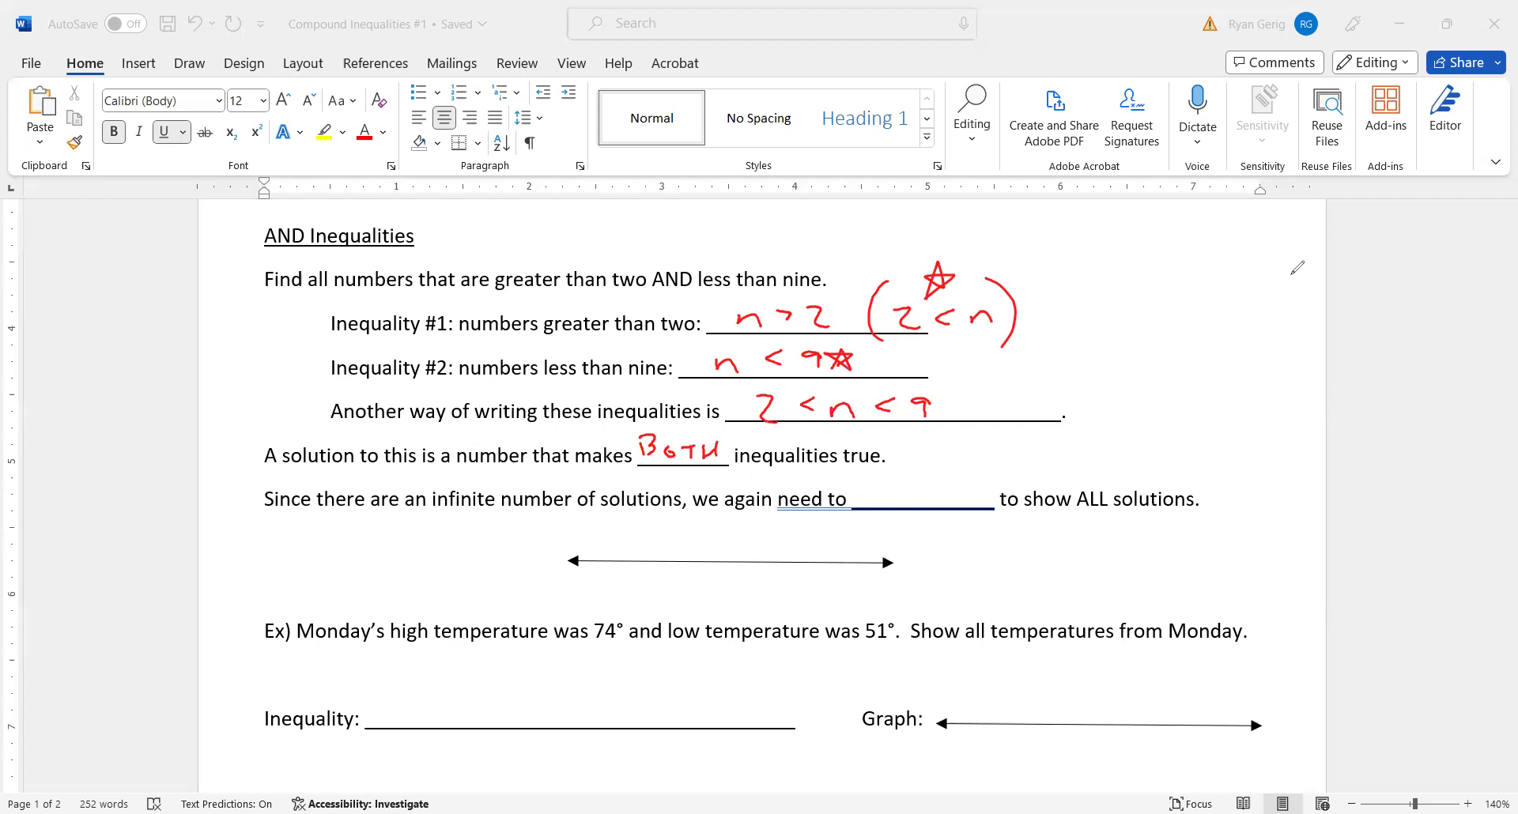
mouse_move(876, 490)
mouse_down()
mouse_move(860, 494)
mouse_move(867, 513)
mouse_move(906, 491)
mouse_move(953, 516)
mouse_move(966, 491)
mouse_move(981, 500)
mouse_up()
- Graph 2 < n < 9 with open circles at 2 and 9, shaded between
mouse_move(643, 552)
mouse_down()
mouse_move(633, 607)
mouse_move(648, 608)
mouse_up()
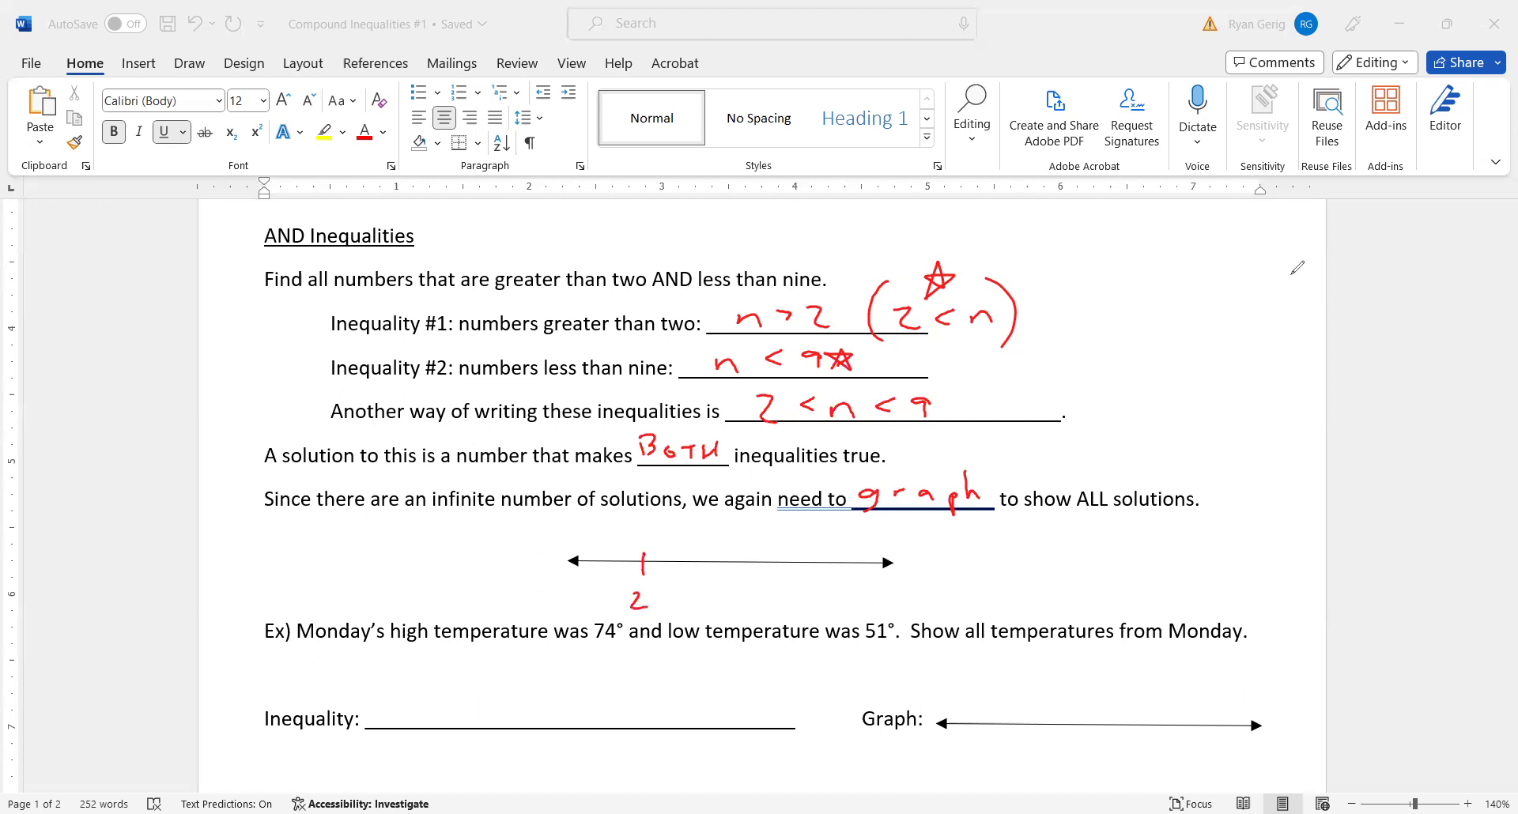
drag(803, 554, 814, 604)
drag(642, 551, 650, 571)
mouse_move(810, 548)
mouse_down()
mouse_move(797, 554)
mouse_move(814, 551)
mouse_up()
drag(657, 557, 793, 563)
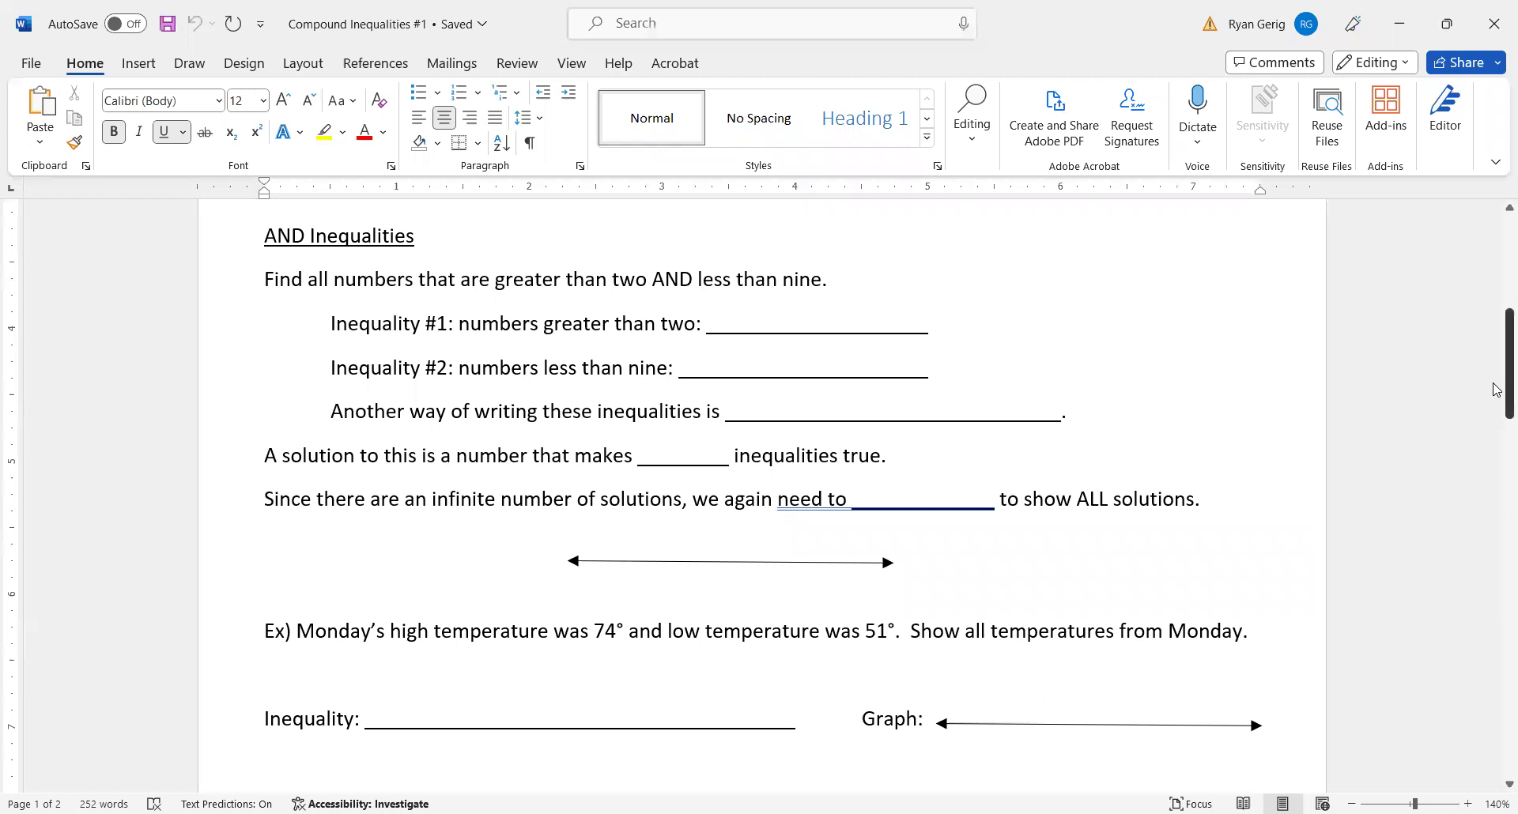
- Write the inequality 51 ≤ t ≤ 74 and define t = actual temp
scroll(1497, 464, down, 5)
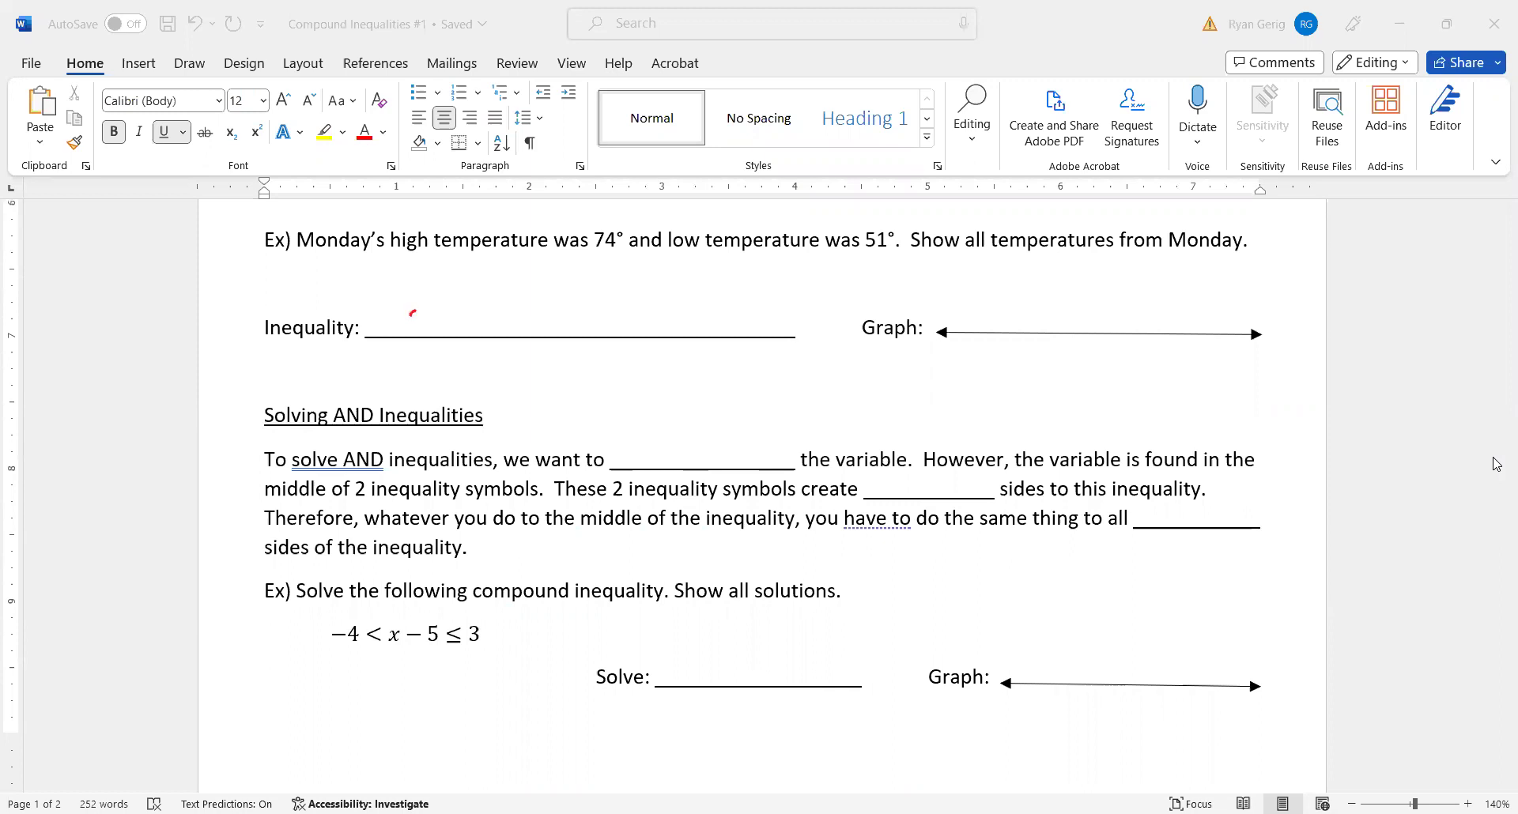
mouse_move(412, 313)
mouse_down()
mouse_move(408, 328)
mouse_move(429, 308)
mouse_up()
drag(641, 313, 693, 329)
drag(546, 304, 544, 326)
mouse_move(861, 264)
mouse_down()
mouse_move(870, 282)
mouse_move(957, 278)
mouse_up()
mouse_move(978, 254)
mouse_down()
mouse_move(977, 275)
mouse_move(1124, 262)
mouse_move(1196, 281)
mouse_up()
click(1224, 277)
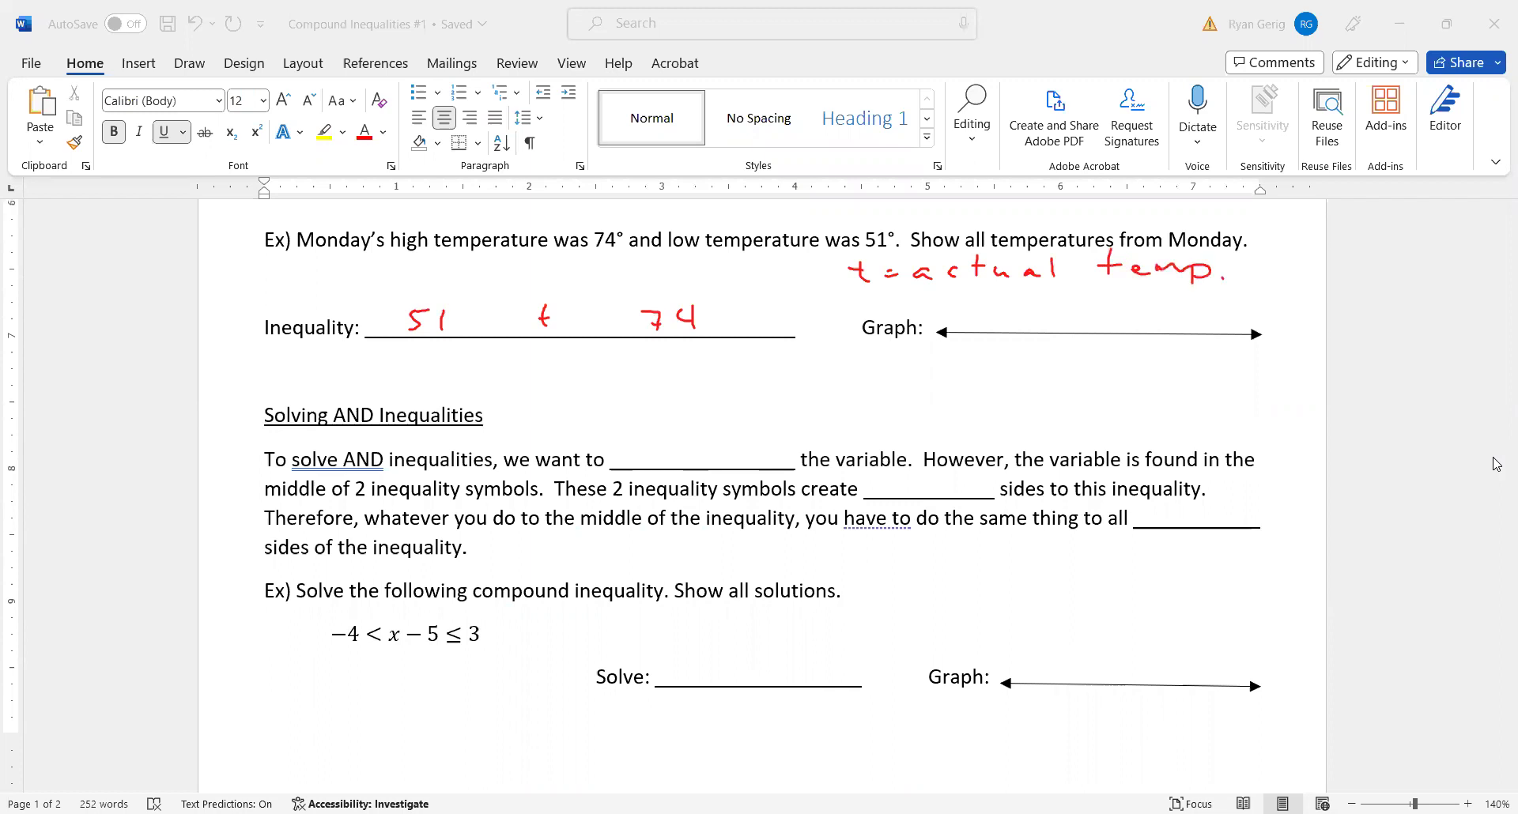
drag(607, 303, 611, 325)
drag(502, 301, 504, 340)
drag(608, 362, 613, 344)
- Mark 51 and 74 on the number line and shade between them
drag(1004, 317, 992, 379)
drag(991, 362, 1005, 362)
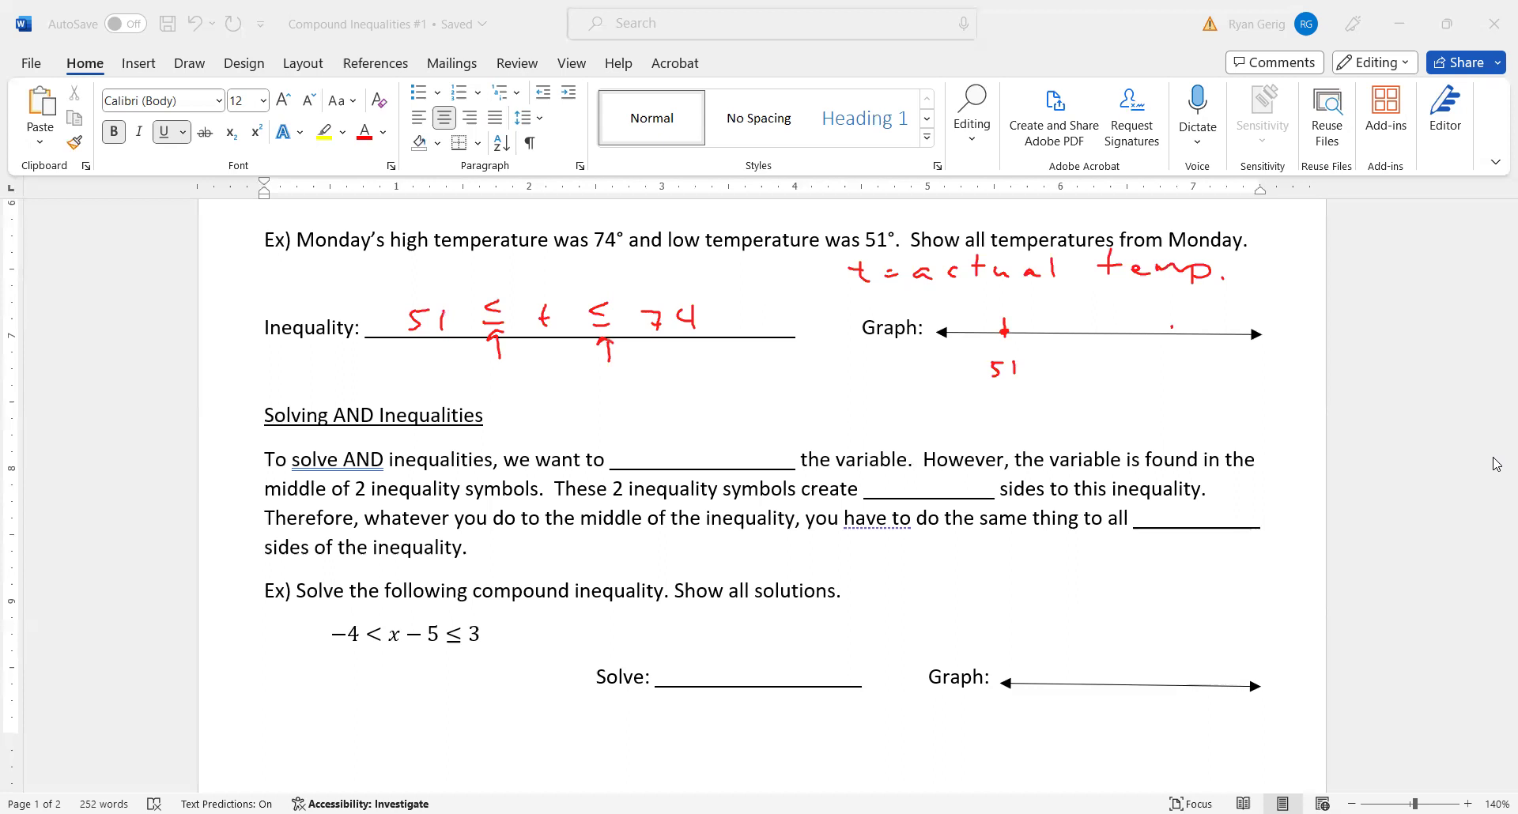
mouse_move(1171, 328)
mouse_down()
mouse_move(1168, 377)
mouse_move(1189, 377)
mouse_up()
drag(1011, 332, 1146, 340)
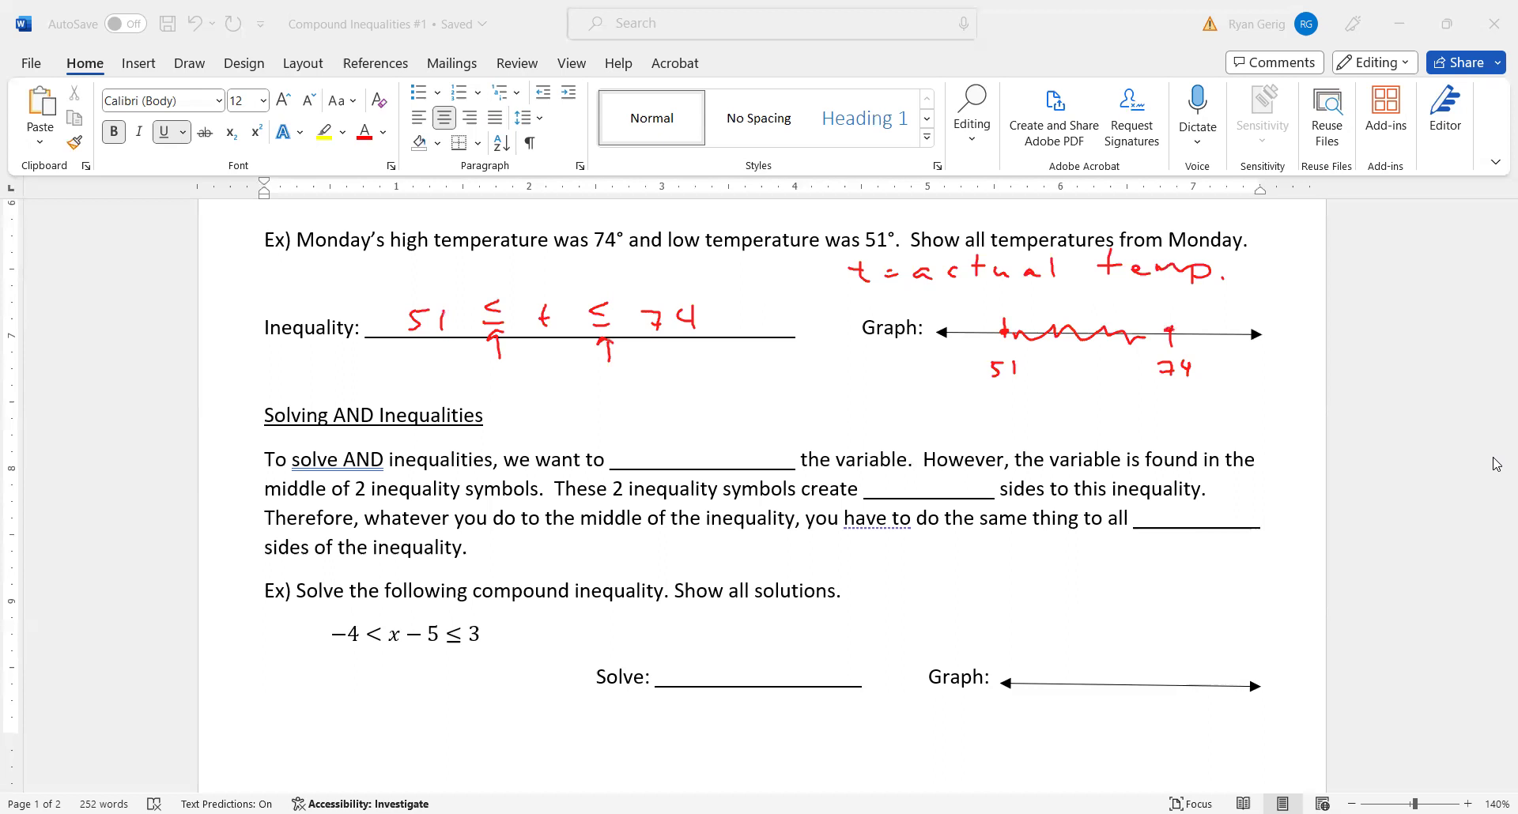
- Clear all ink, then write isolate, 3 and 3 in the Solving AND Inequalities blanks
key(Escape)
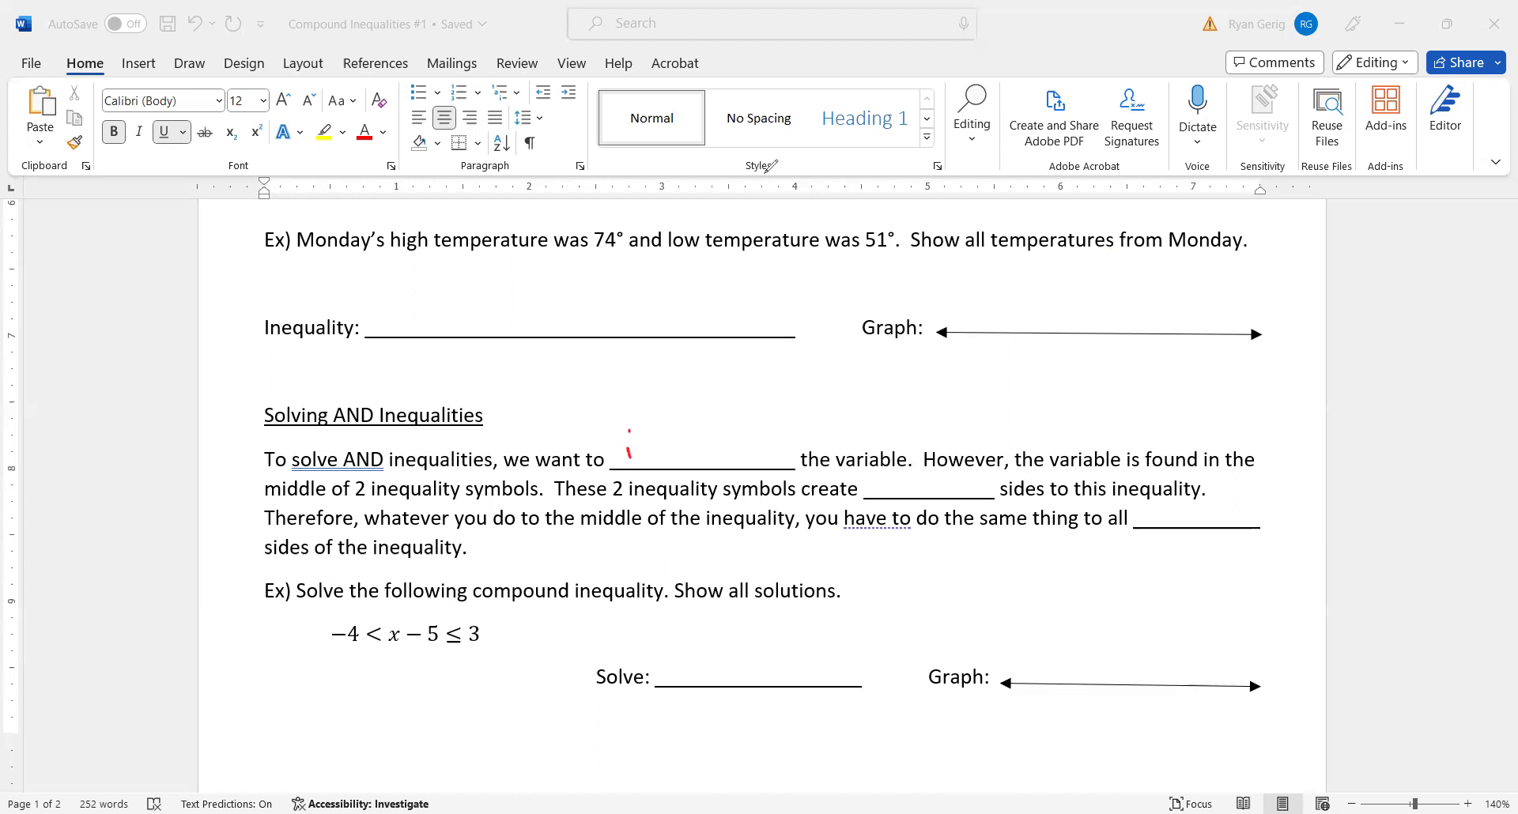
drag(663, 443, 653, 459)
drag(686, 451, 701, 457)
drag(734, 448, 759, 458)
drag(748, 445, 786, 461)
drag(909, 472, 908, 491)
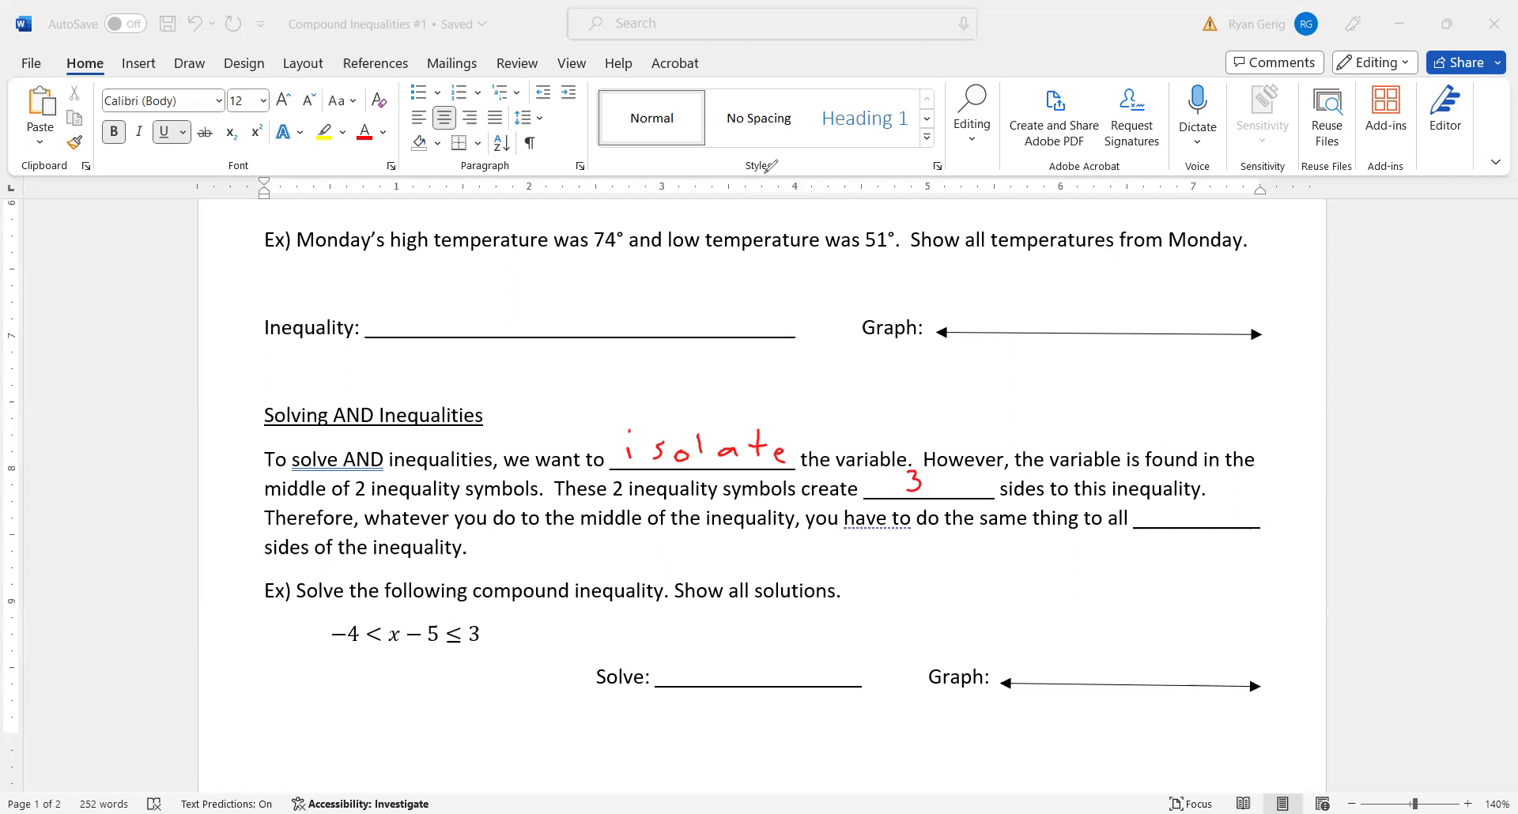
drag(1178, 501, 1177, 524)
- Add +5 to every part of −4 < x − 5 ≤ 3 and write 1 < x ≤ 8
drag(411, 667, 431, 673)
mouse_move(424, 623)
mouse_down()
mouse_move(437, 679)
mouse_move(478, 673)
mouse_up()
drag(466, 665, 496, 671)
mouse_move(325, 660)
mouse_down()
mouse_move(321, 678)
mouse_move(357, 655)
mouse_up()
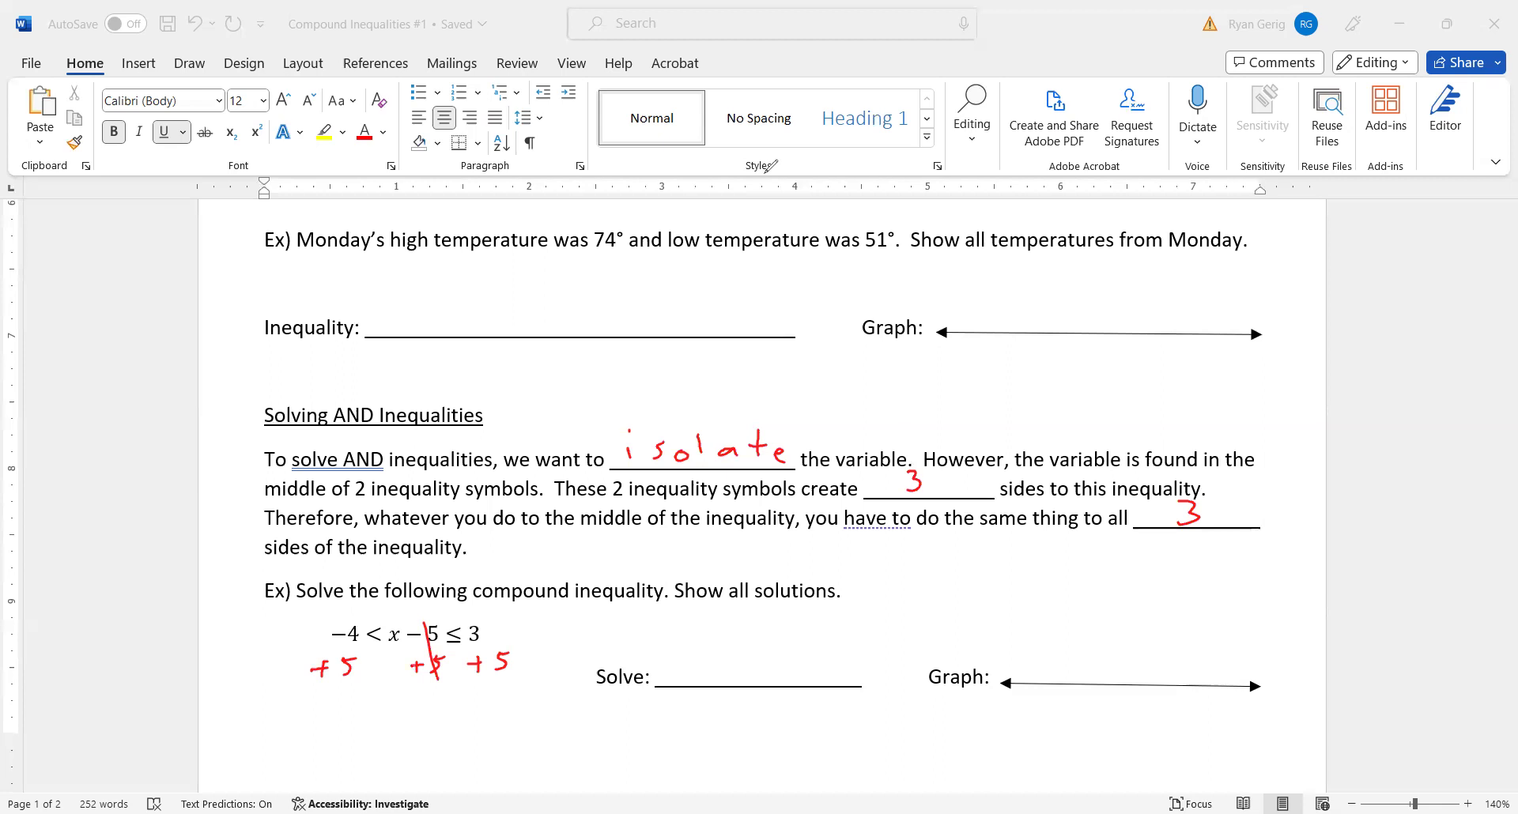
mouse_move(681, 654)
mouse_down()
mouse_move(724, 661)
mouse_move(772, 678)
mouse_move(759, 677)
mouse_move(818, 679)
mouse_up()
mouse_move(854, 654)
mouse_down()
mouse_move(837, 659)
mouse_move(842, 682)
mouse_up()
- Graph it with an open circle at 1, a closed dot at 8, shaded between
drag(1047, 712, 1046, 726)
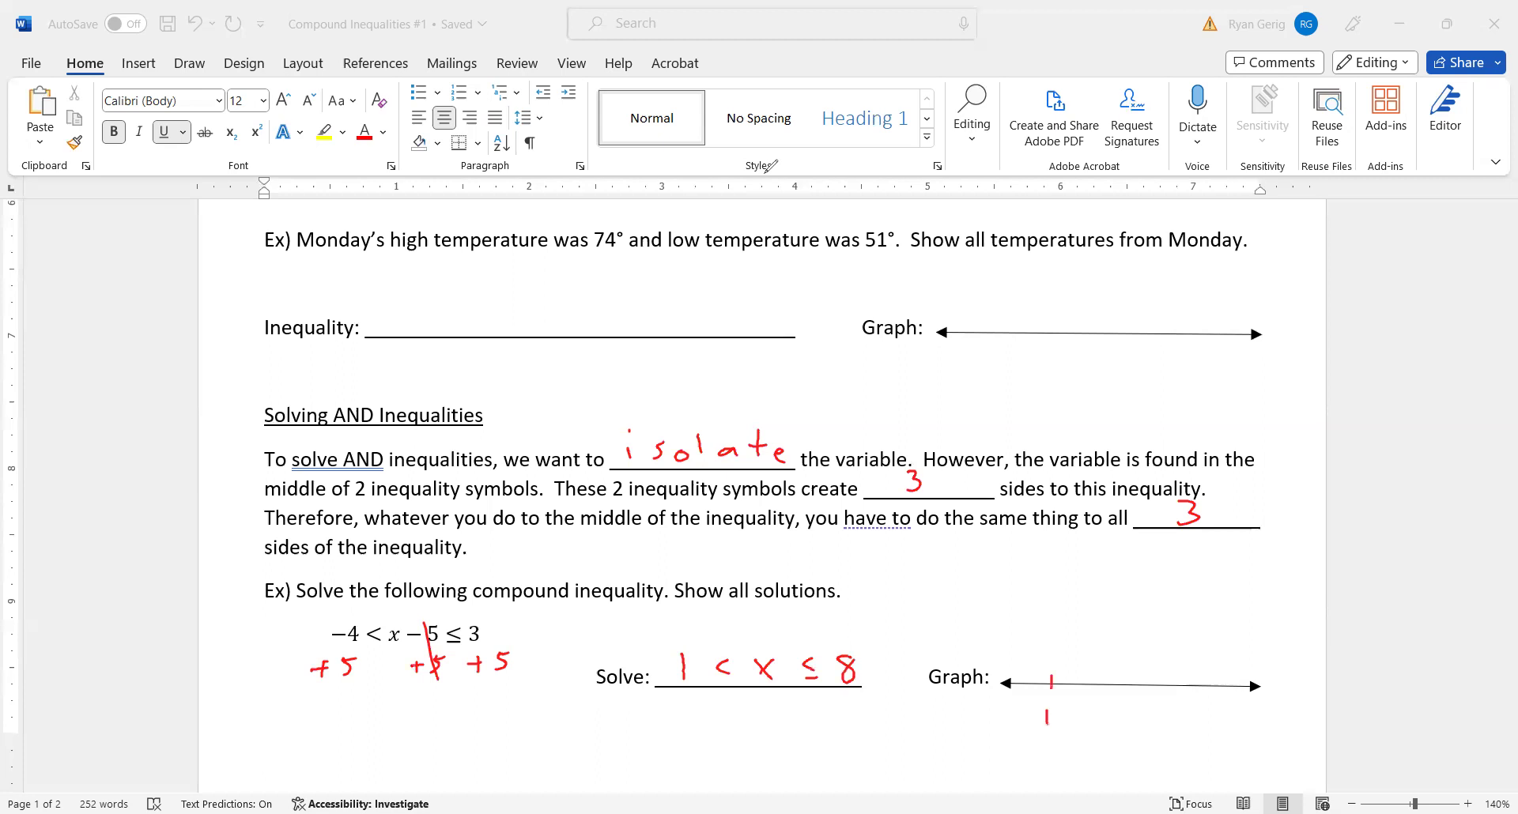
drag(1196, 714, 1204, 729)
mouse_move(1061, 678)
mouse_down()
mouse_move(1043, 676)
mouse_move(1061, 679)
mouse_up()
drag(1190, 680, 1189, 688)
drag(1075, 684, 1175, 691)
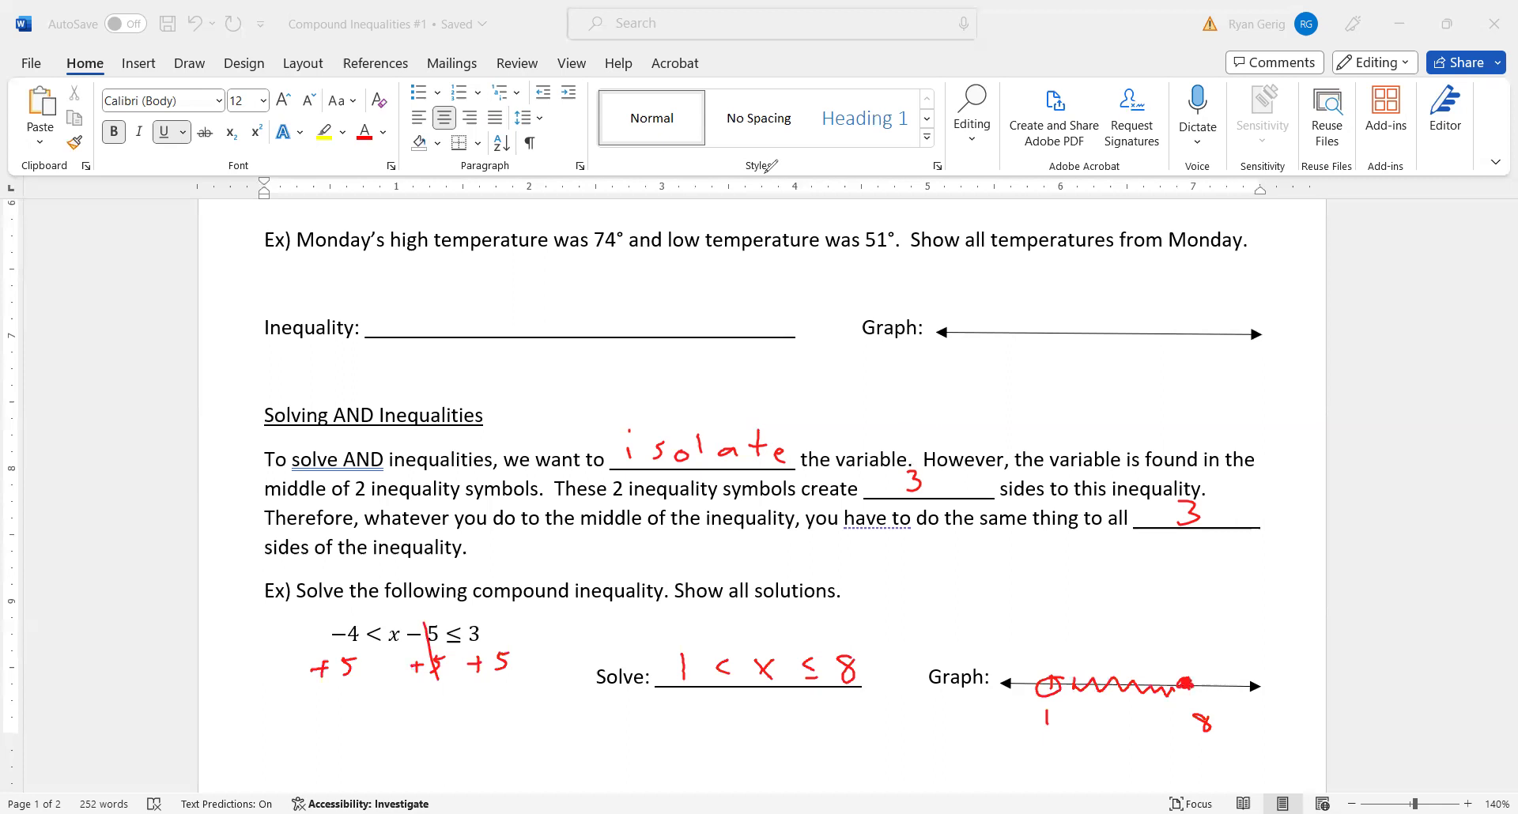
- Erase all the ink and scroll down to the page 2 practice problems
key(e)
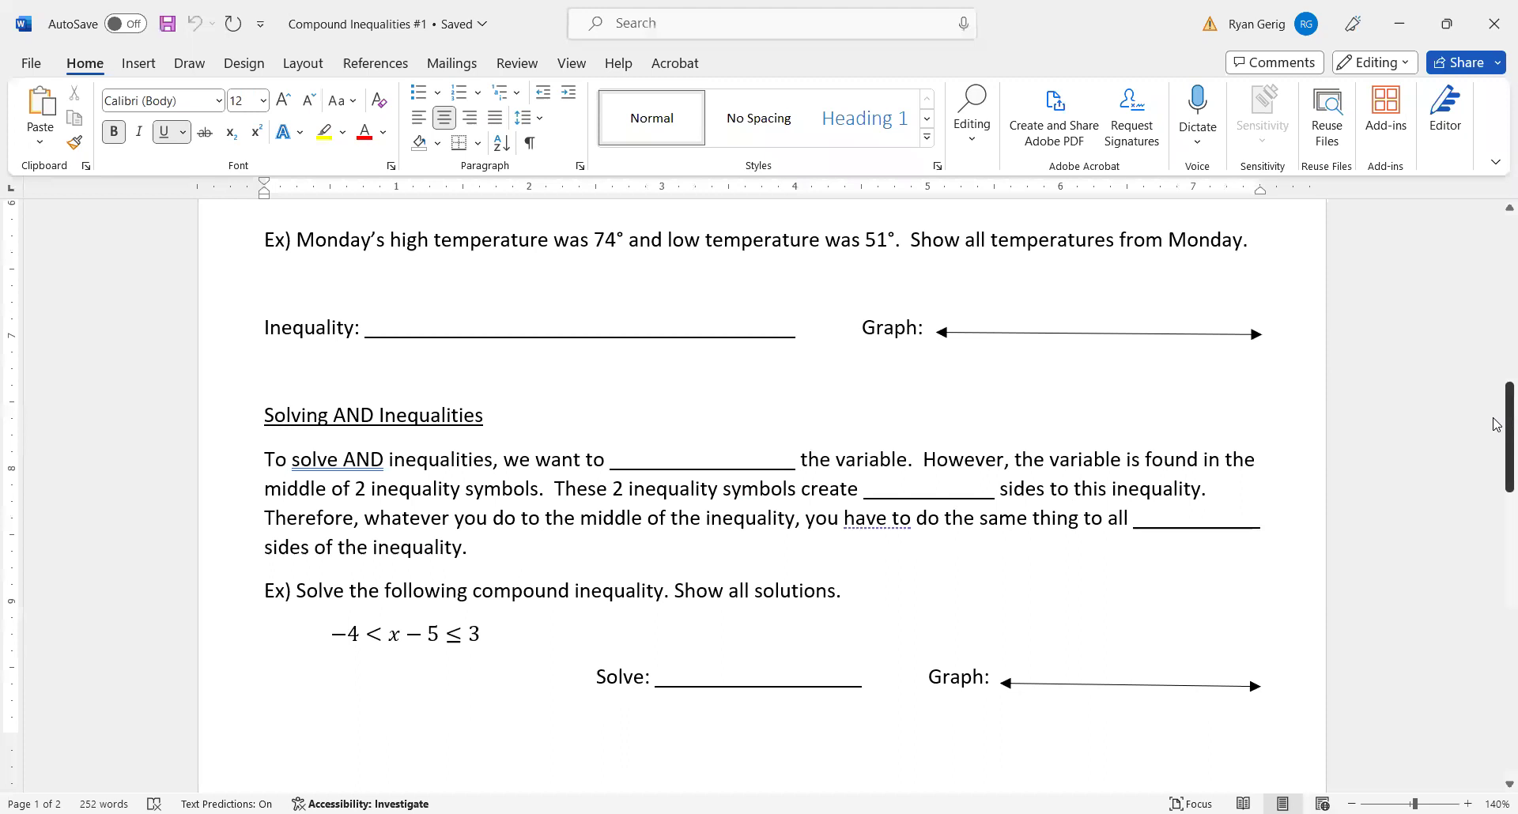
scroll(1495, 482, down, 3)
scroll(1494, 510, down, 4)
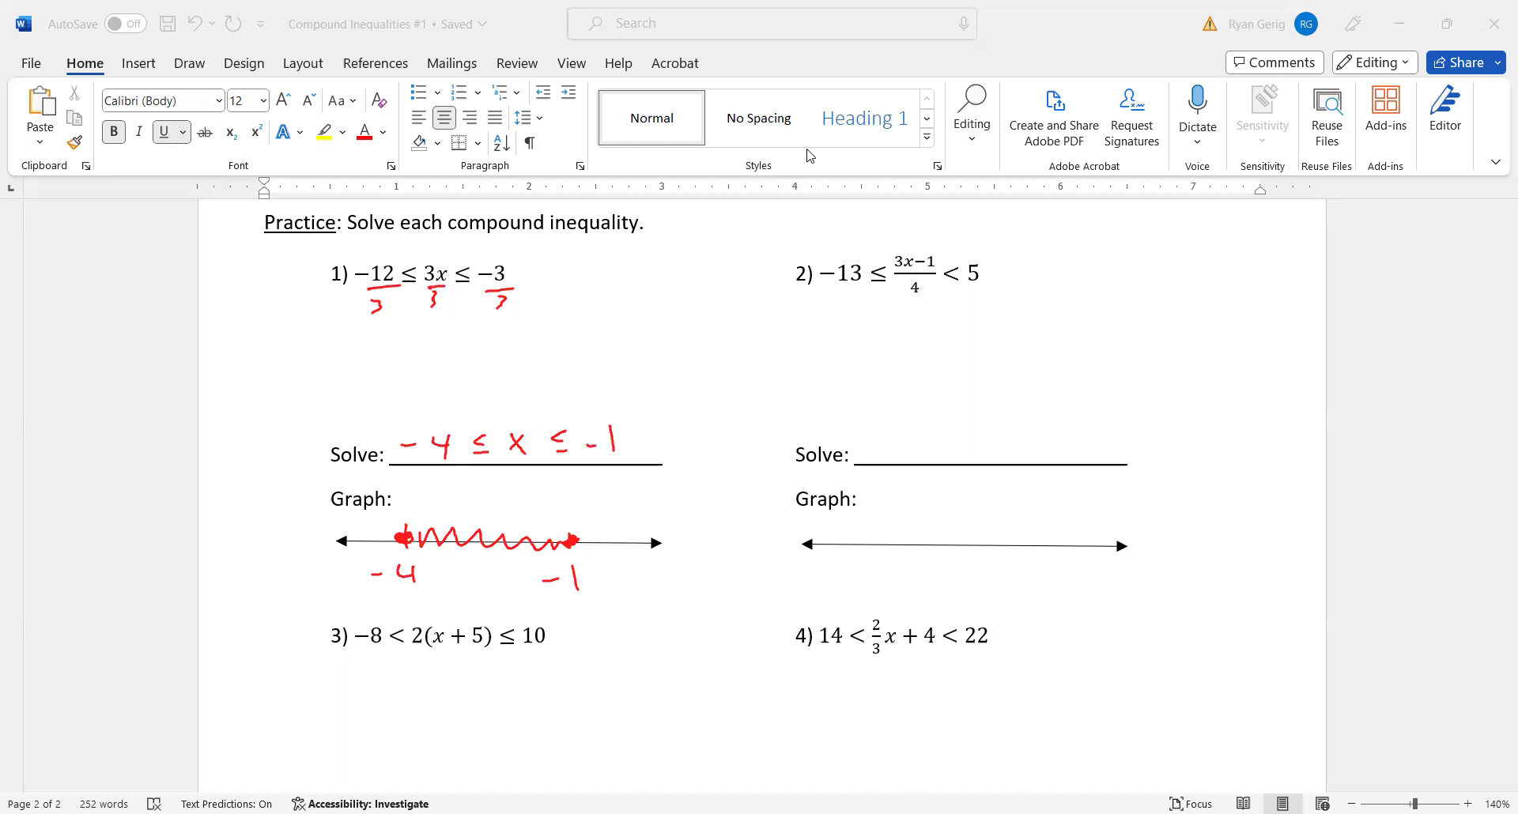
- Mark each part of problem 2 to be multiplied by 4
drag(949, 247, 913, 291)
click(852, 256)
click(996, 269)
drag(1004, 263, 1013, 277)
drag(856, 242, 866, 248)
drag(863, 238, 863, 256)
- Write the multiplied inequality −52 ≤ 3x − 1 < 20
drag(814, 336, 823, 335)
mouse_move(840, 326)
mouse_down()
mouse_move(844, 343)
mouse_move(860, 323)
mouse_up()
mouse_move(856, 330)
mouse_down()
mouse_move(872, 347)
mouse_move(907, 335)
mouse_up()
drag(898, 343, 986, 340)
mouse_move(999, 324)
mouse_down()
mouse_move(1002, 349)
mouse_move(1081, 345)
mouse_up()
drag(1091, 332, 1106, 335)
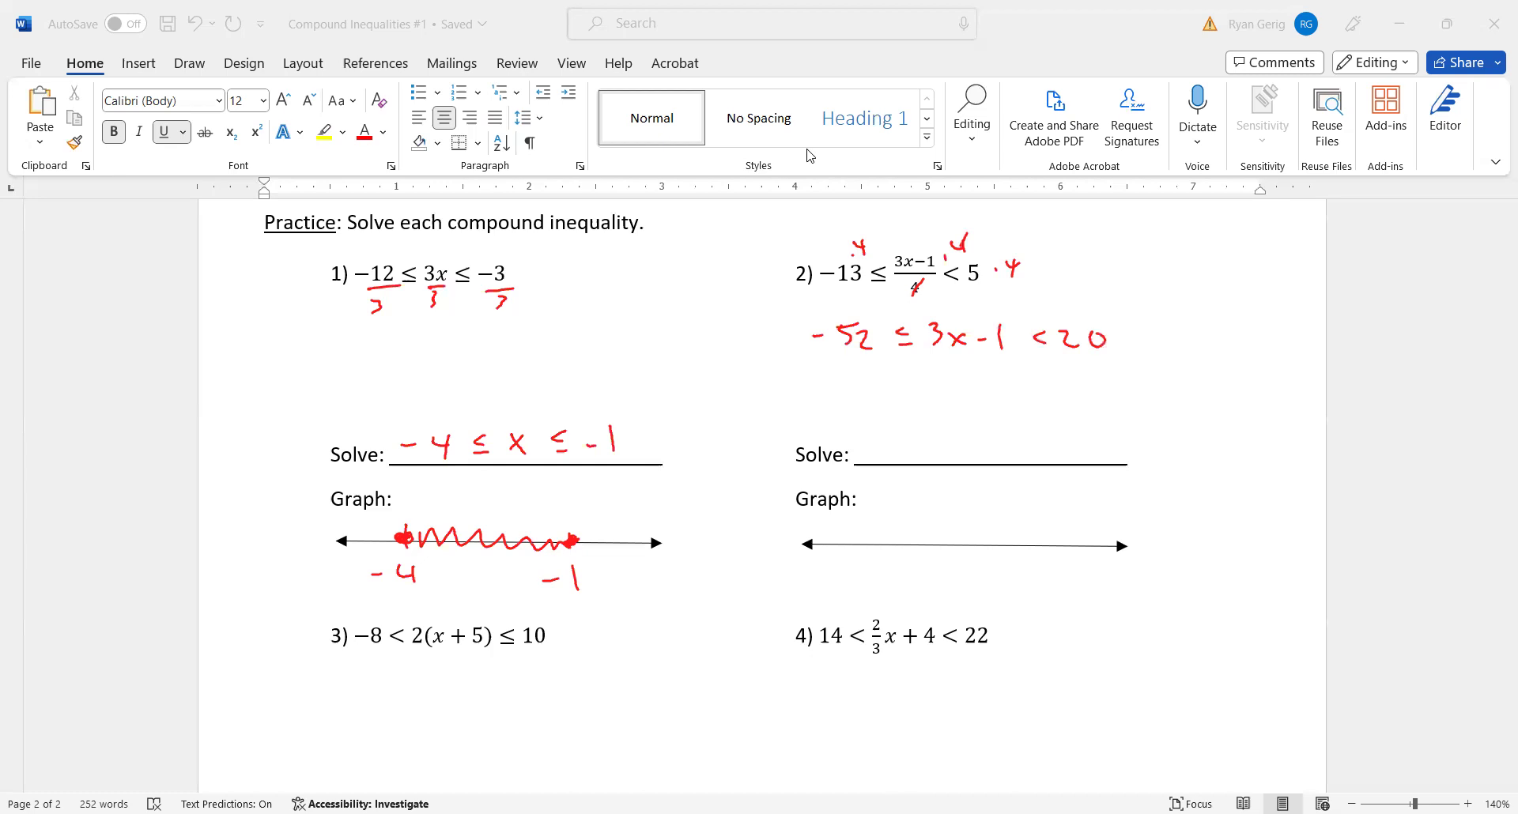
- Add 1 to every part, giving −51 ≤ 3x < 21
drag(986, 365, 986, 374)
drag(979, 369, 1080, 364)
drag(1071, 360, 1092, 372)
drag(835, 360, 851, 366)
mouse_move(859, 358)
mouse_down()
mouse_move(829, 402)
mouse_move(913, 410)
mouse_up()
drag(902, 415, 975, 414)
mouse_move(981, 404)
mouse_down()
mouse_move(958, 419)
mouse_move(1048, 415)
mouse_up()
drag(1056, 397, 1057, 416)
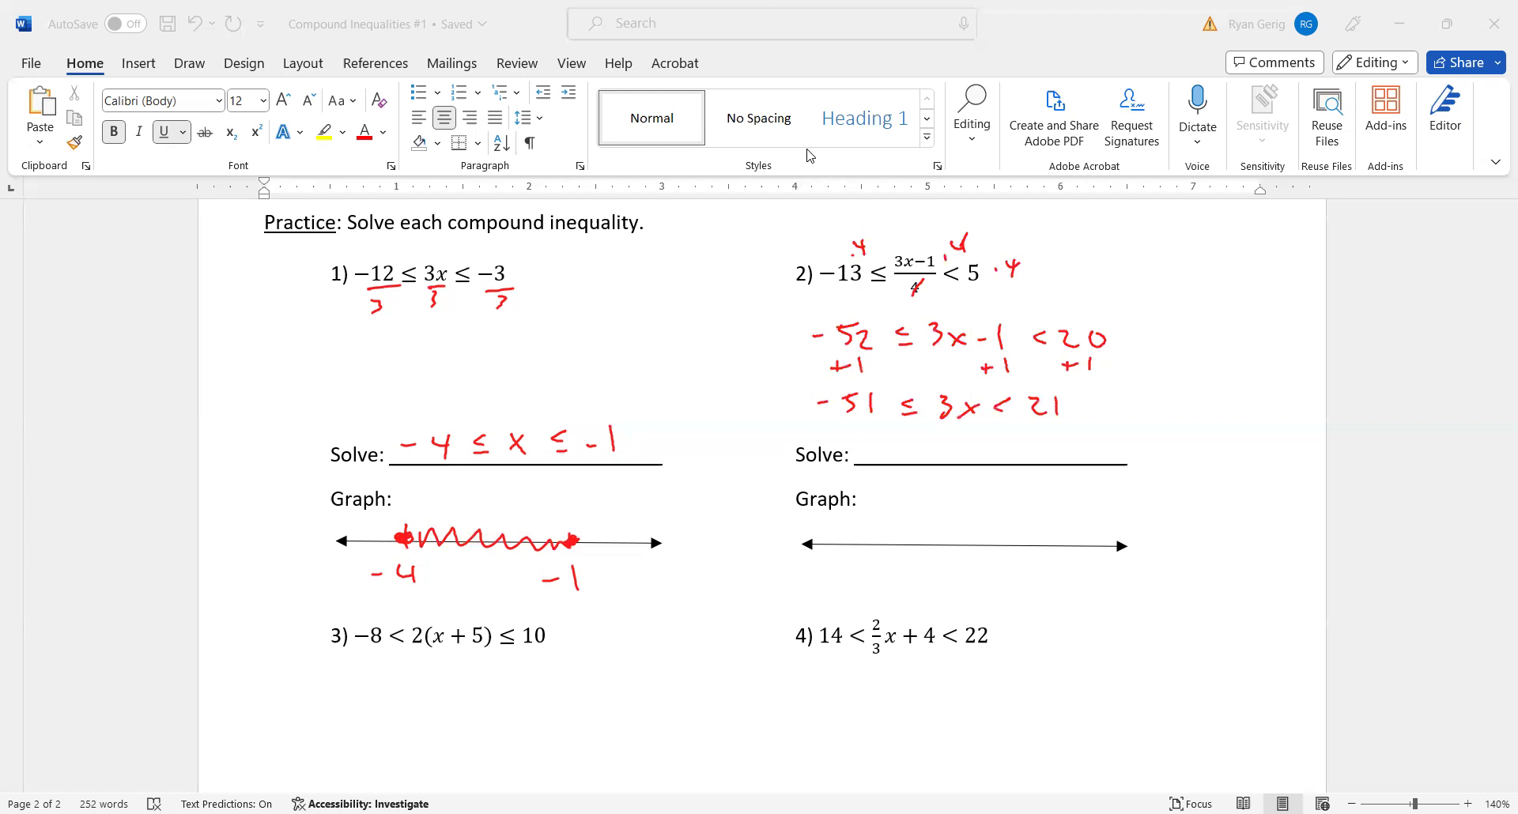
- Write −17 ≤ x < 7 in problem 2's Solve blank
mouse_move(894, 441)
mouse_down()
mouse_move(895, 459)
mouse_move(1002, 457)
mouse_up()
drag(1001, 443, 983, 458)
mouse_move(1034, 444)
mouse_down()
mouse_move(1070, 438)
mouse_move(1066, 466)
mouse_up()
drag(1060, 453, 1075, 450)
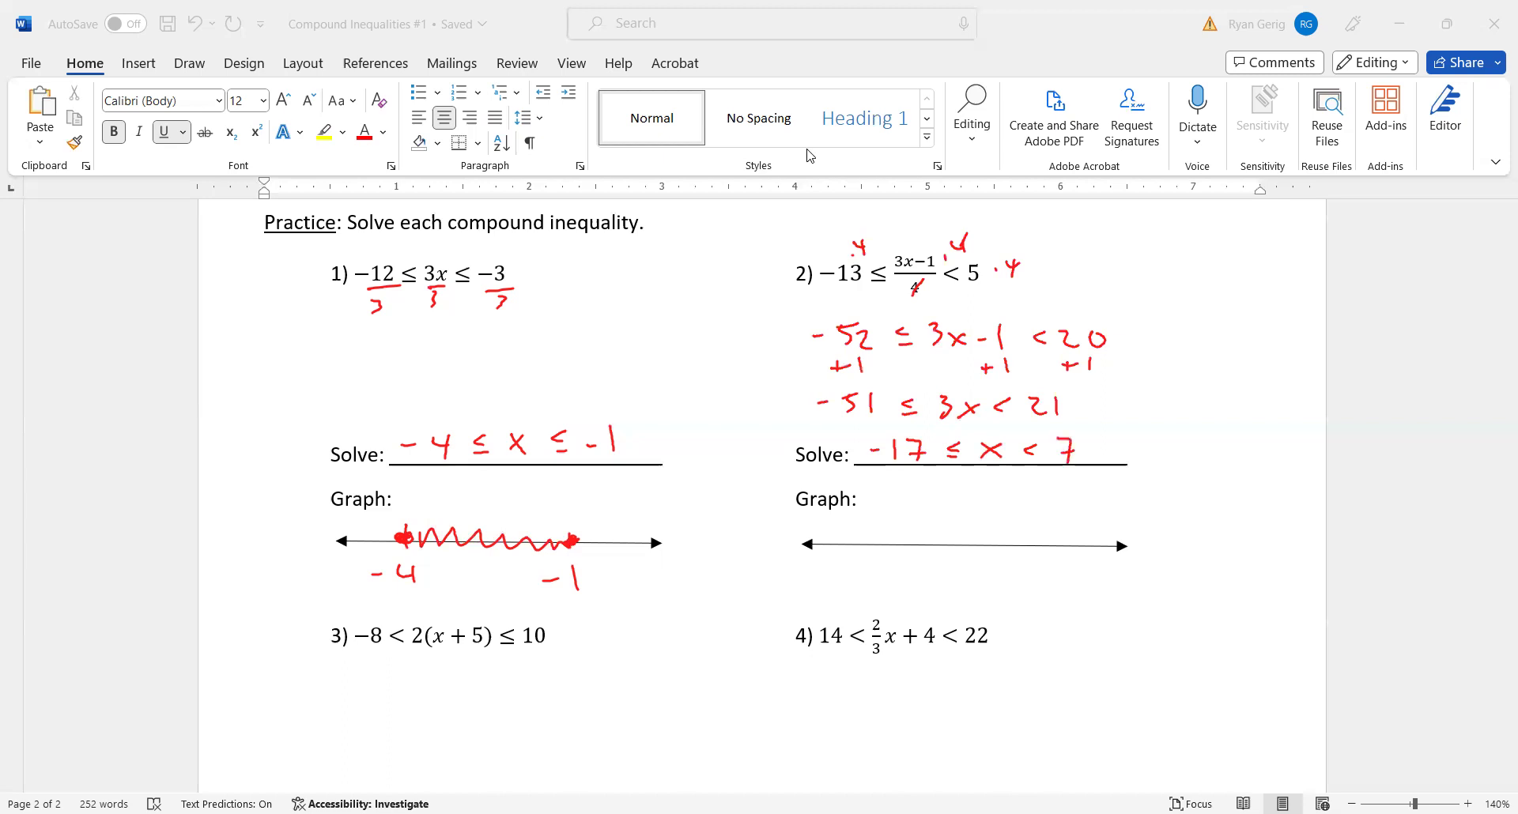
- Graph it closed at −17, open at 7, shaded between, then clear all ink
mouse_move(880, 533)
mouse_down()
mouse_move(847, 583)
mouse_move(892, 574)
mouse_up()
drag(892, 574, 891, 591)
drag(1039, 576, 1047, 593)
drag(876, 540, 870, 547)
drag(1052, 541, 1051, 556)
drag(886, 544, 1028, 548)
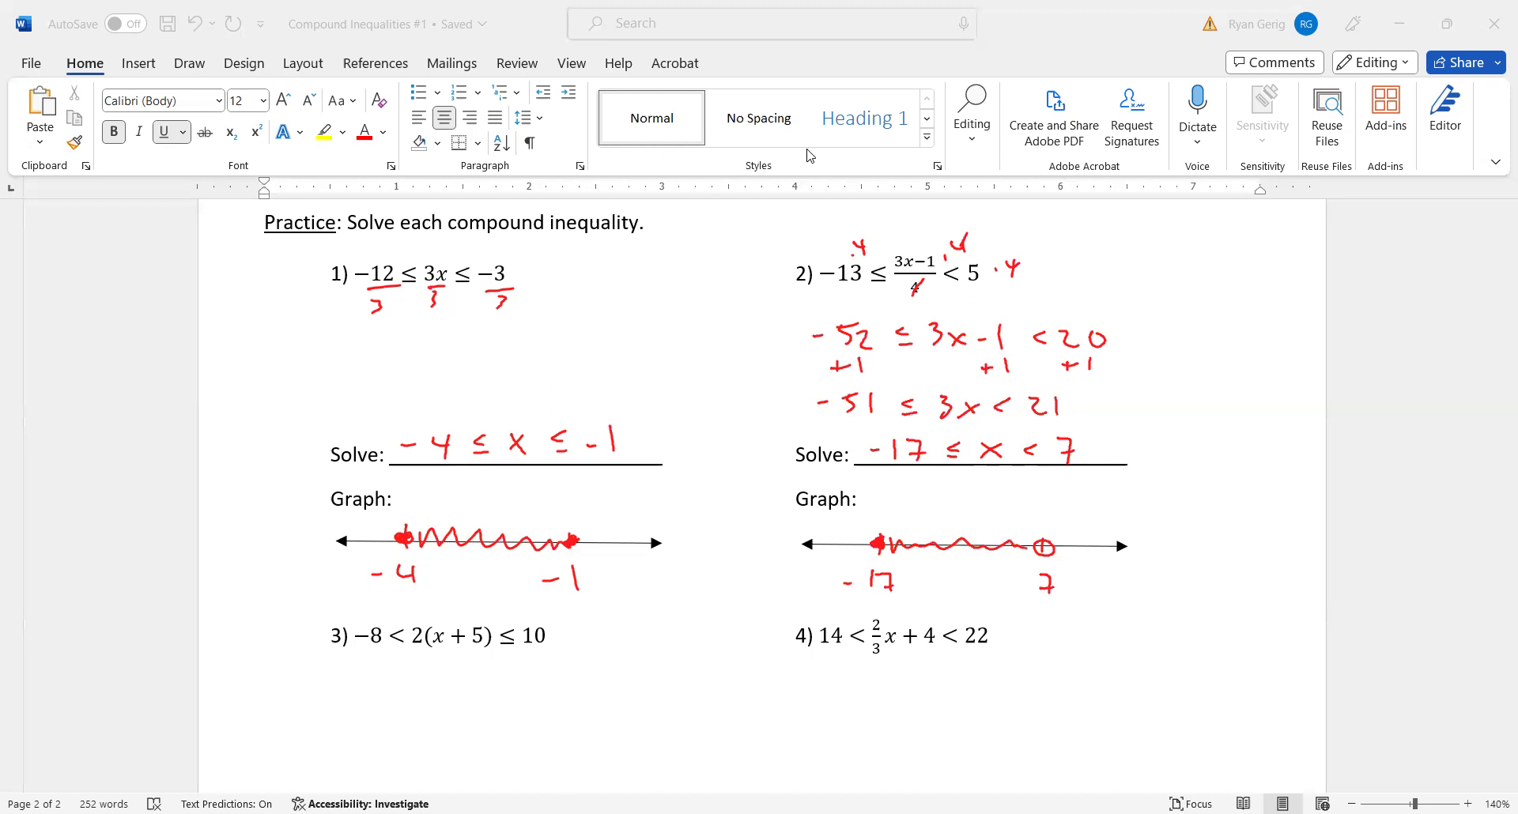
key(Escape)
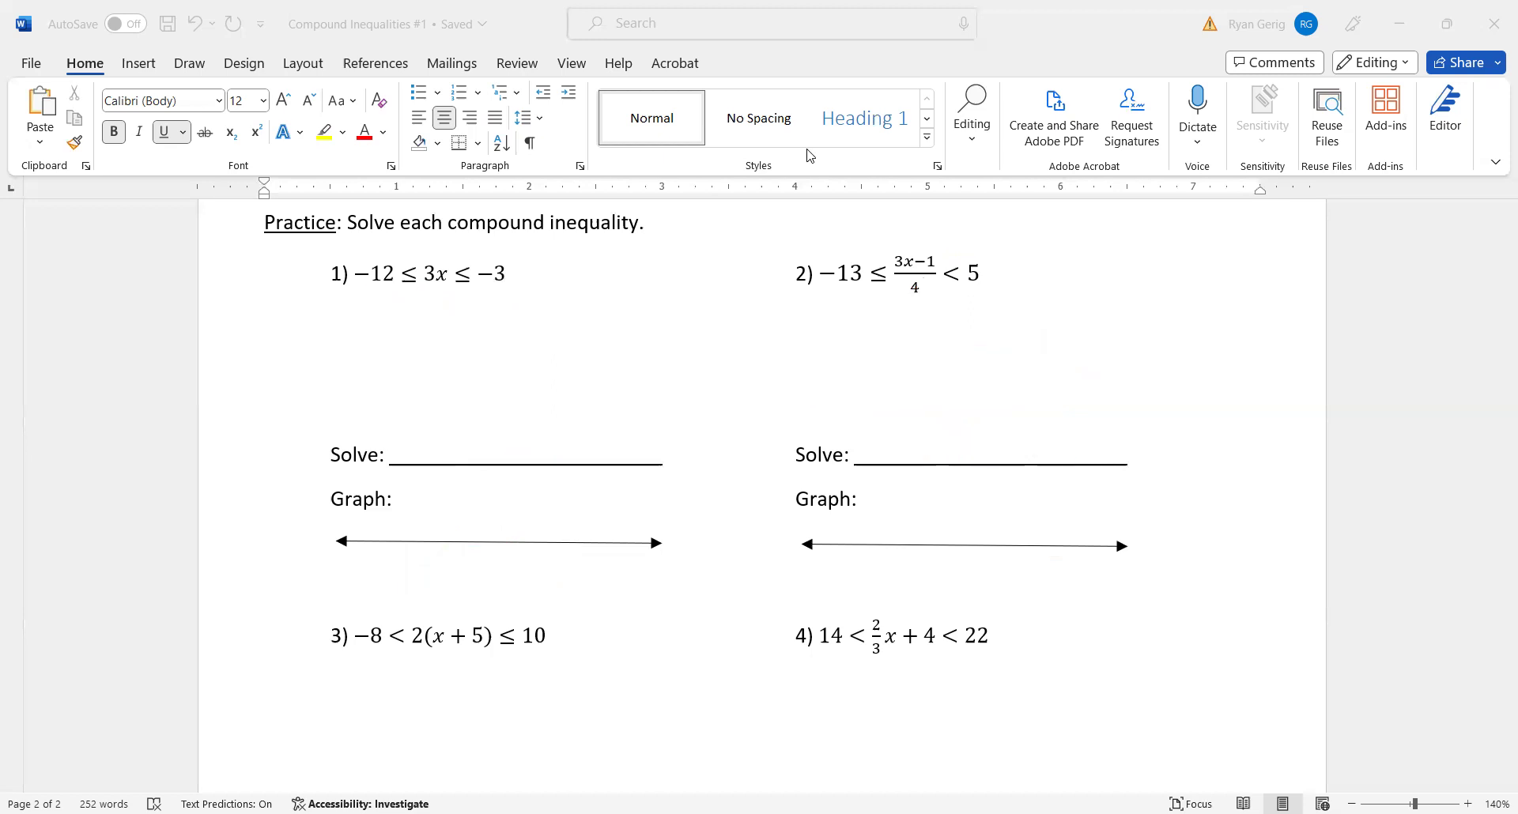
- Write the distributed inequality −8 < 2x + … ≤ 10 under problem 3
click(1497, 546)
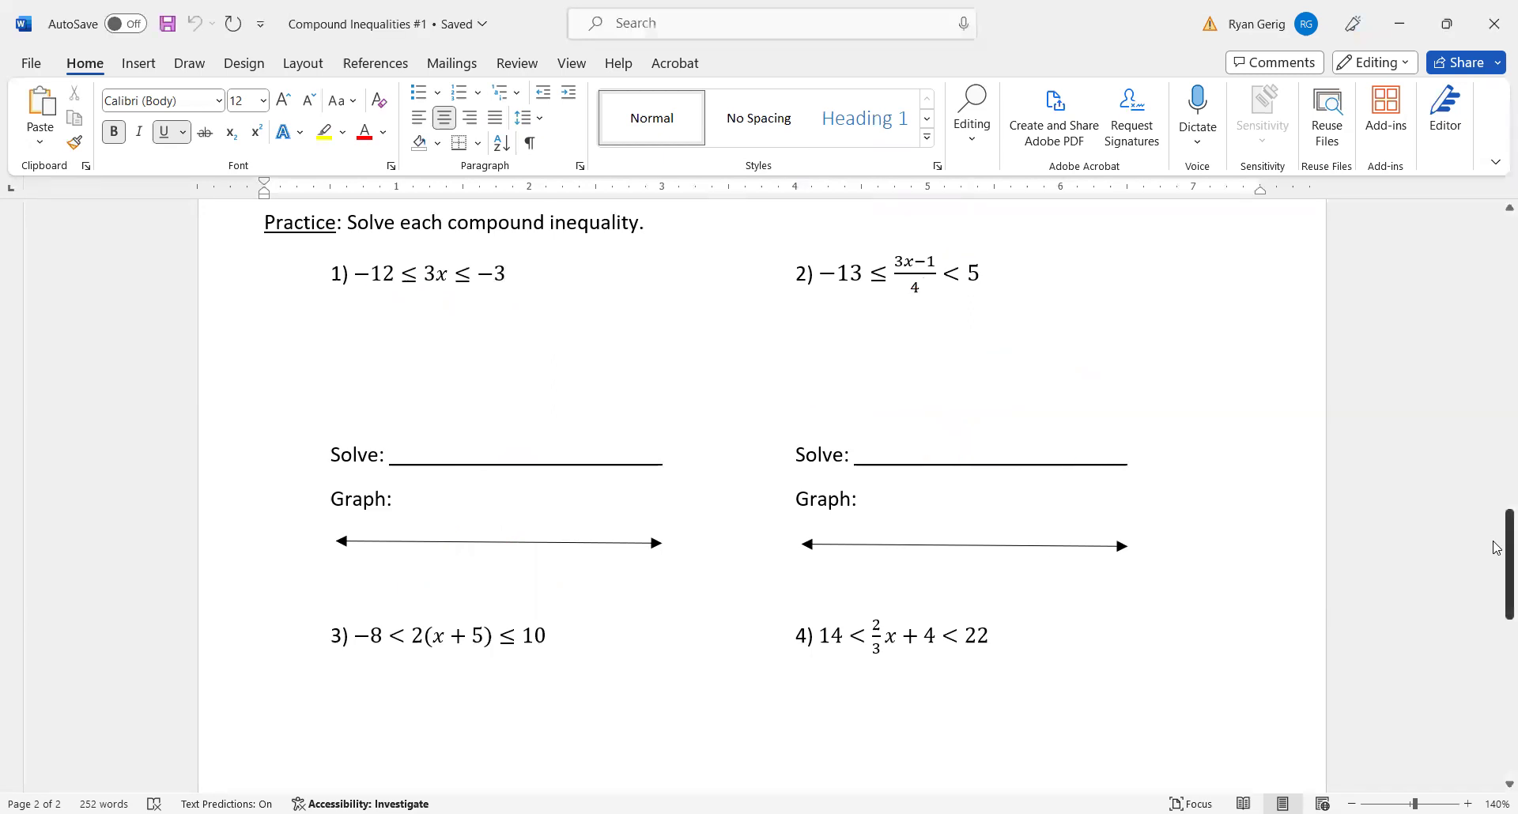
drag(1496, 546, 1497, 612)
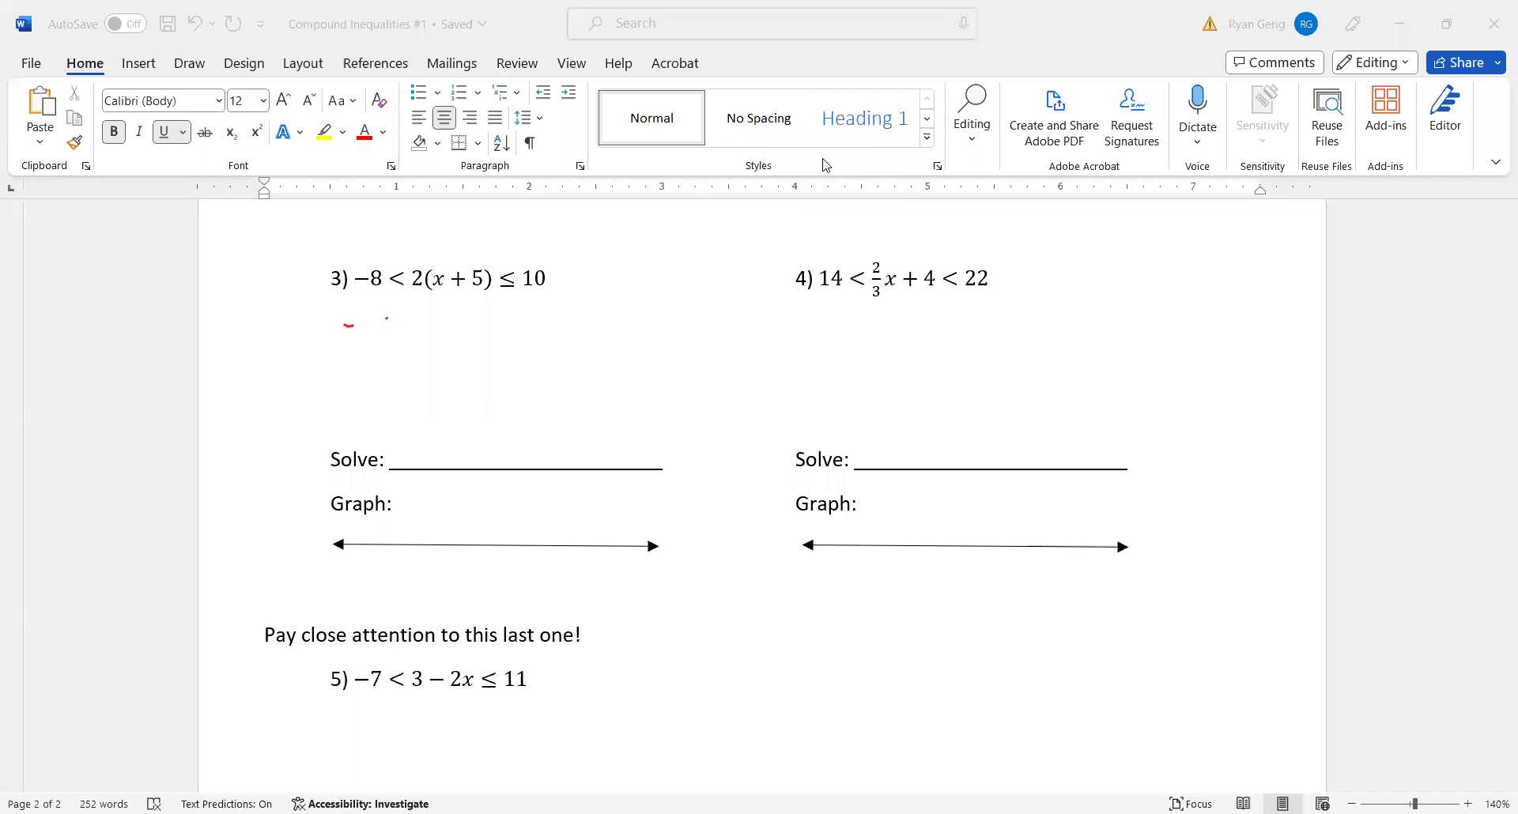
mouse_move(387, 318)
mouse_down()
mouse_move(382, 332)
mouse_move(386, 315)
mouse_move(424, 333)
mouse_move(429, 311)
mouse_move(475, 341)
mouse_up()
mouse_move(473, 327)
mouse_down()
mouse_move(459, 340)
mouse_move(503, 330)
mouse_up()
drag(510, 323, 509, 339)
mouse_move(529, 320)
mouse_down()
mouse_move(522, 334)
mouse_move(572, 337)
mouse_up()
drag(592, 323, 609, 321)
- Mark the subtraction under every part and erase a stray digit under −8
drag(482, 360, 496, 358)
mouse_move(512, 352)
mouse_down()
mouse_move(512, 369)
mouse_move(522, 363)
mouse_up()
drag(623, 349, 620, 359)
drag(320, 365, 362, 374)
drag(393, 351, 392, 353)
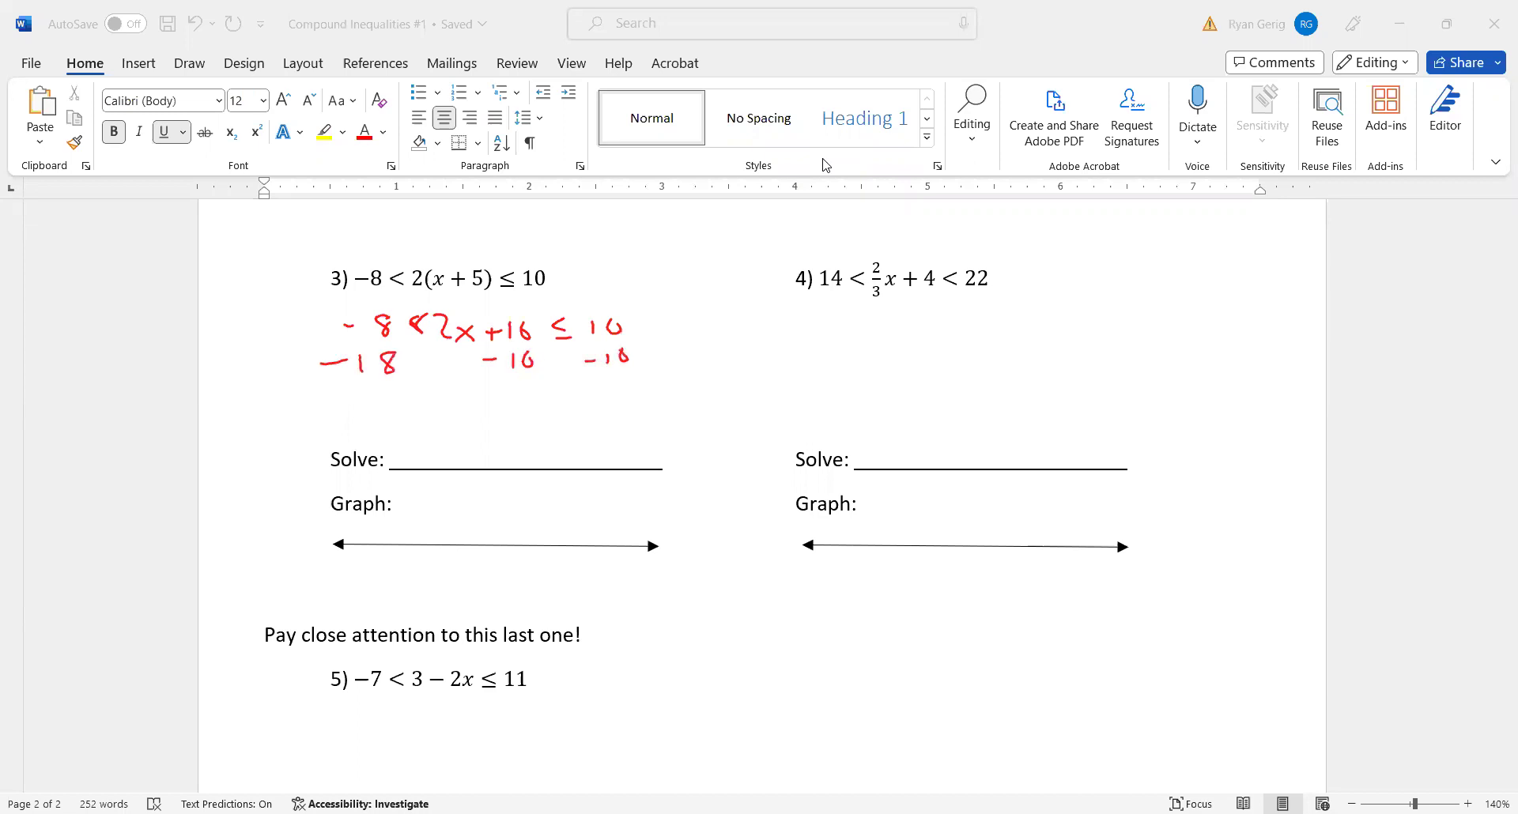
mouse_move(387, 352)
mouse_down()
mouse_move(388, 372)
mouse_move(383, 357)
mouse_up()
- Write −18 < 2x ≤ 0 and divide each part by 2
drag(340, 408, 383, 418)
mouse_move(412, 403)
mouse_down()
mouse_move(479, 401)
mouse_move(510, 422)
mouse_move(557, 425)
mouse_up()
drag(588, 405, 589, 405)
drag(470, 434, 514, 431)
drag(482, 444, 497, 450)
drag(373, 428, 414, 423)
drag(378, 435, 402, 445)
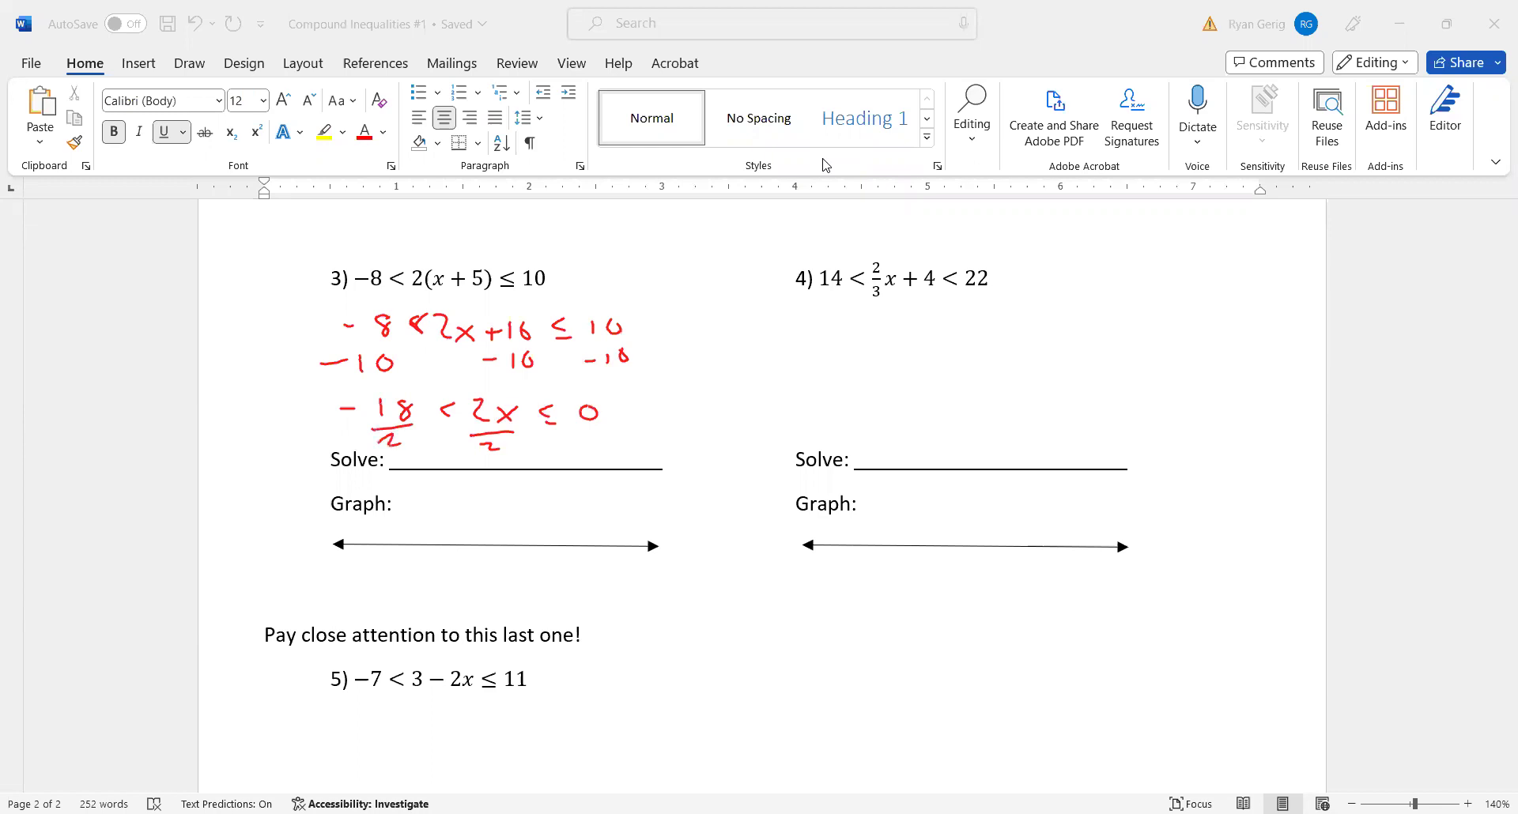
drag(583, 428, 617, 443)
- Write −9 < x ≤ 0 and graph it open at −9, closed at 0, shaded between
drag(423, 485, 554, 496)
mouse_move(558, 480)
mouse_down()
mouse_move(548, 490)
mouse_move(597, 493)
mouse_up()
drag(584, 498, 627, 480)
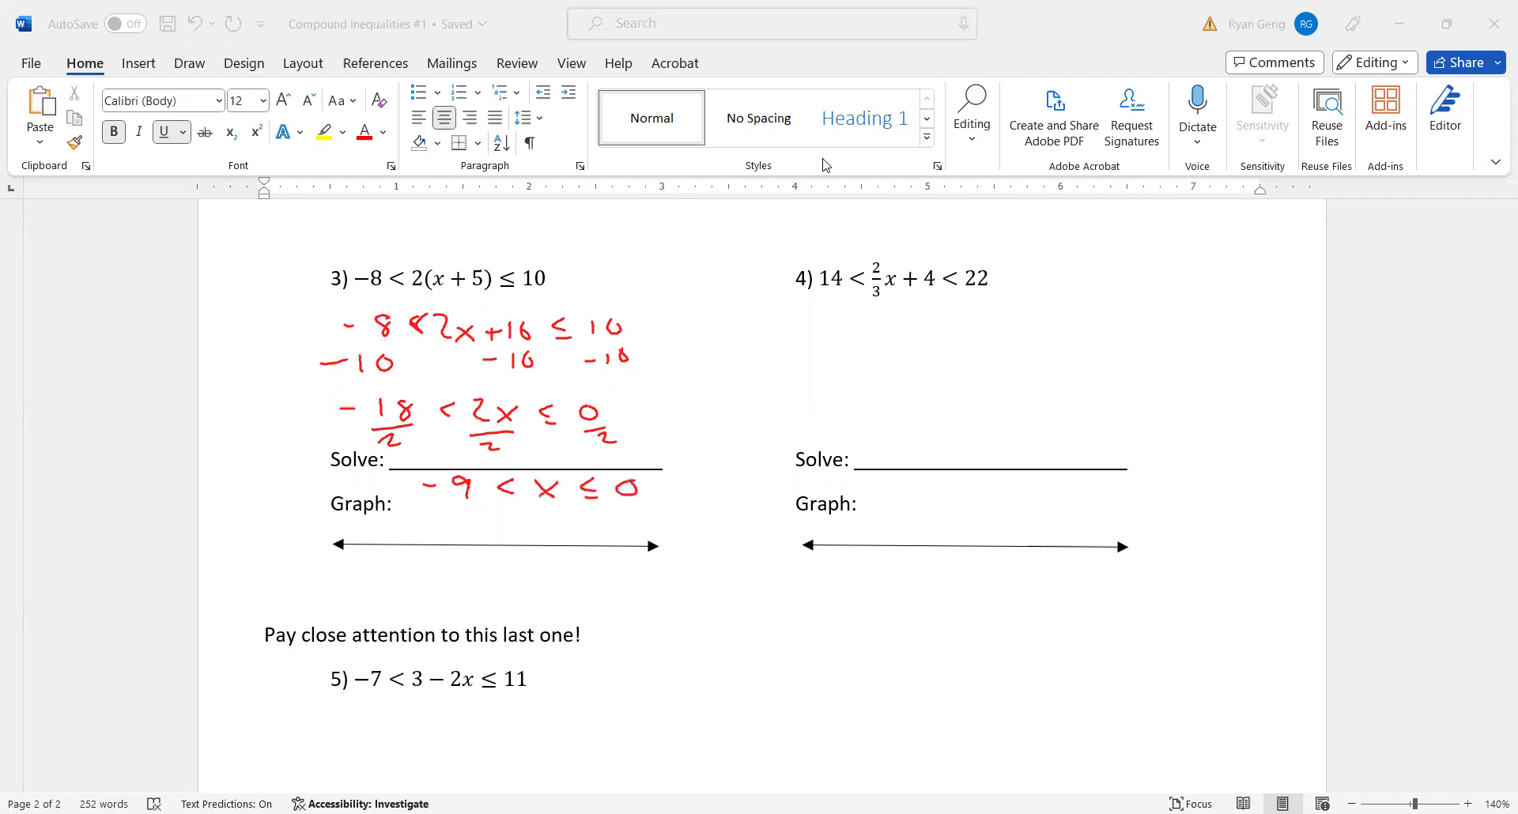
mouse_move(403, 535)
mouse_down()
mouse_move(386, 582)
mouse_move(412, 593)
mouse_up()
mouse_move(549, 537)
mouse_down()
mouse_move(554, 590)
mouse_move(563, 582)
mouse_up()
drag(405, 534, 420, 551)
drag(549, 540, 563, 548)
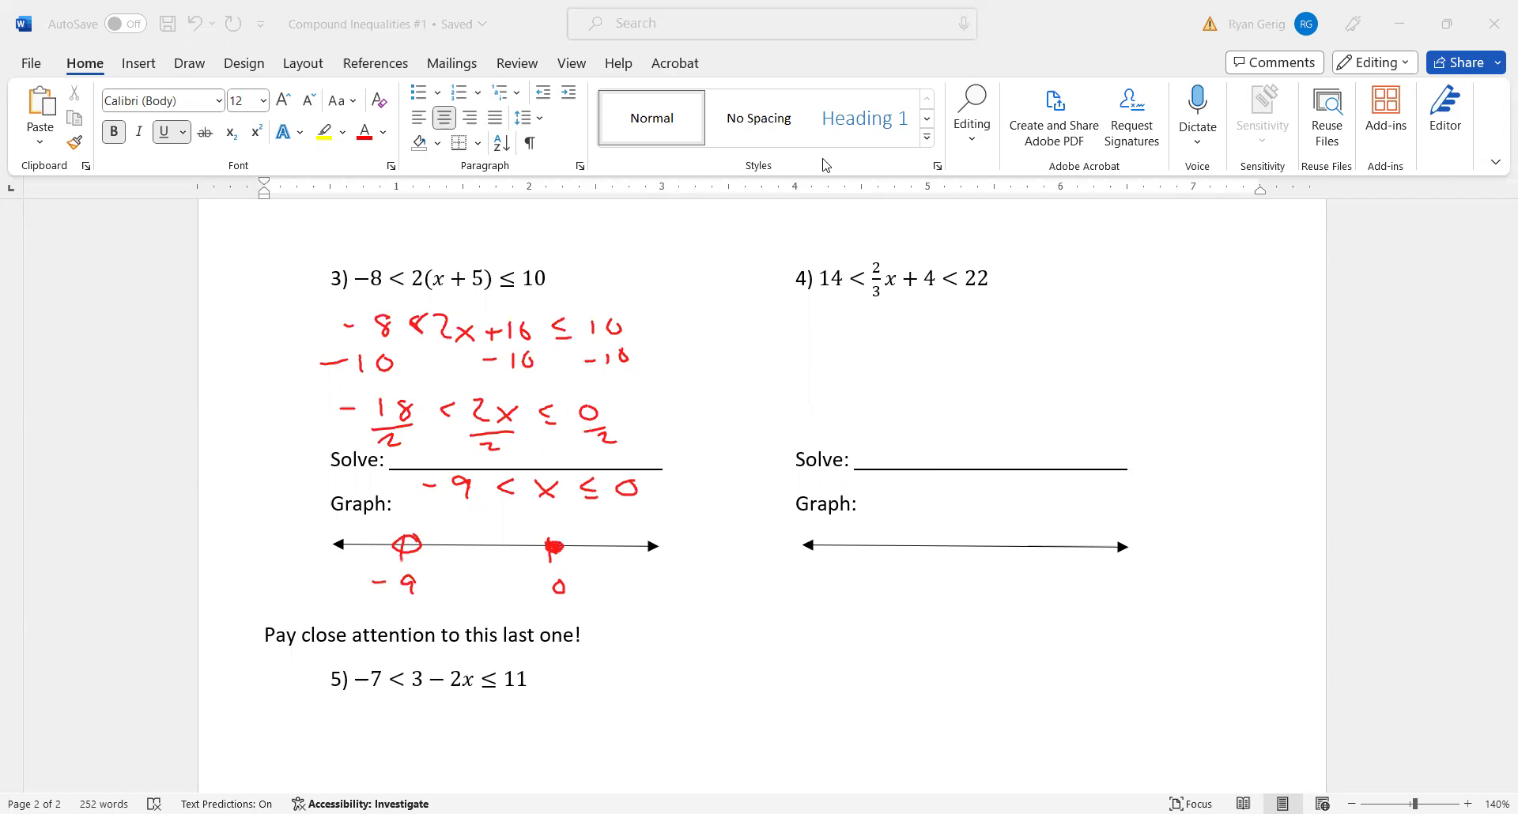
drag(420, 542, 554, 546)
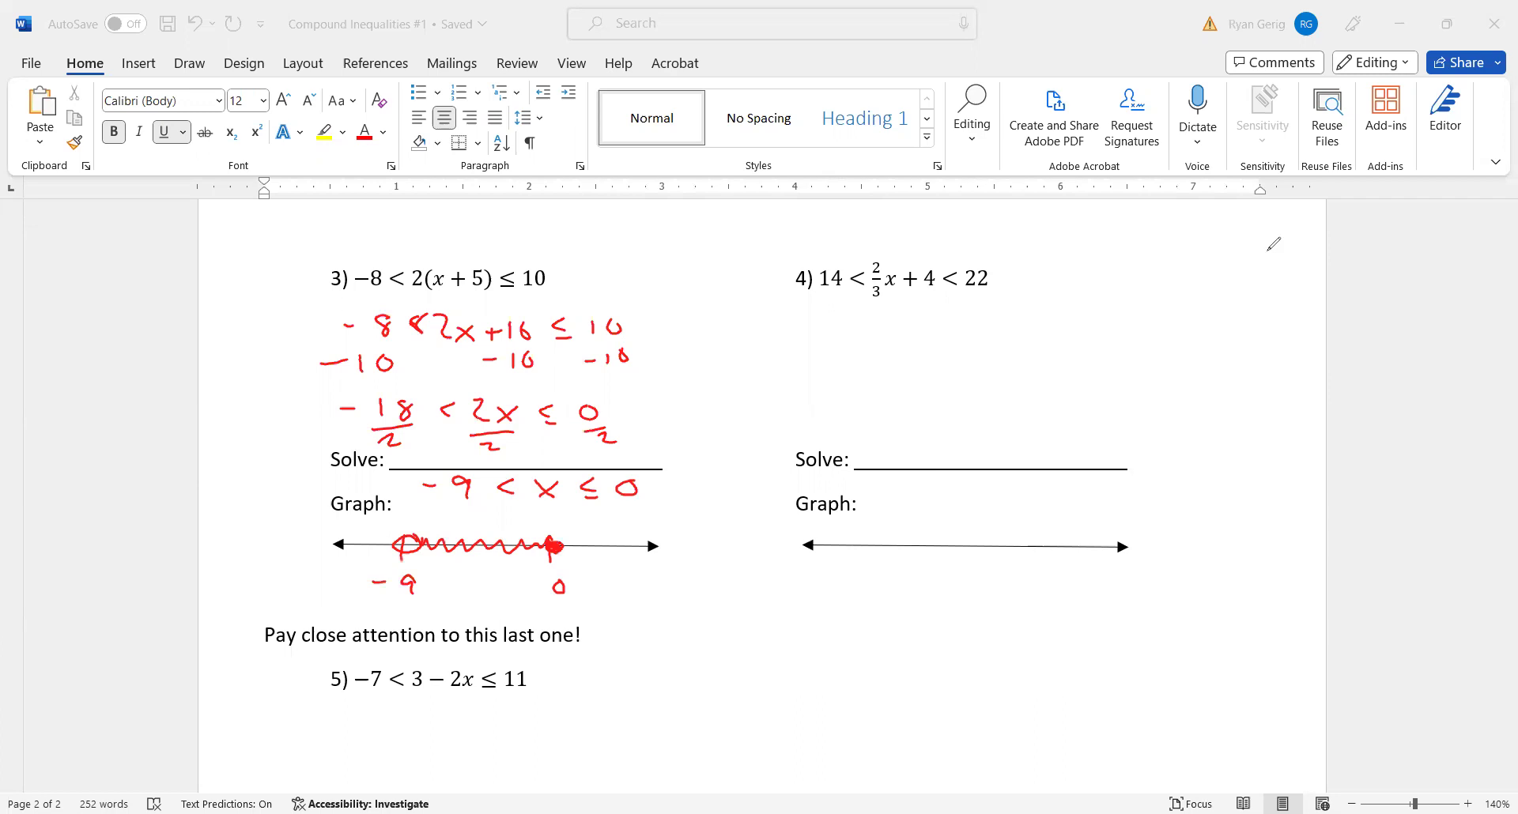
- Write subtract 4 under each side of problem 4 in red ink
drag(894, 308, 908, 307)
drag(924, 300, 930, 315)
drag(965, 307, 995, 313)
drag(833, 297, 845, 305)
drag(846, 298, 823, 353)
- Write 10 < 2/3 x < 18, cancel the 3, and multiply both sides by 3
mouse_move(836, 341)
mouse_down()
mouse_move(879, 346)
mouse_move(922, 348)
mouse_up()
mouse_move(908, 354)
mouse_down()
mouse_move(909, 367)
mouse_move(955, 354)
mouse_up()
mouse_move(954, 340)
mouse_down()
mouse_move(938, 354)
mouse_move(1031, 358)
mouse_up()
drag(1053, 335, 993, 318)
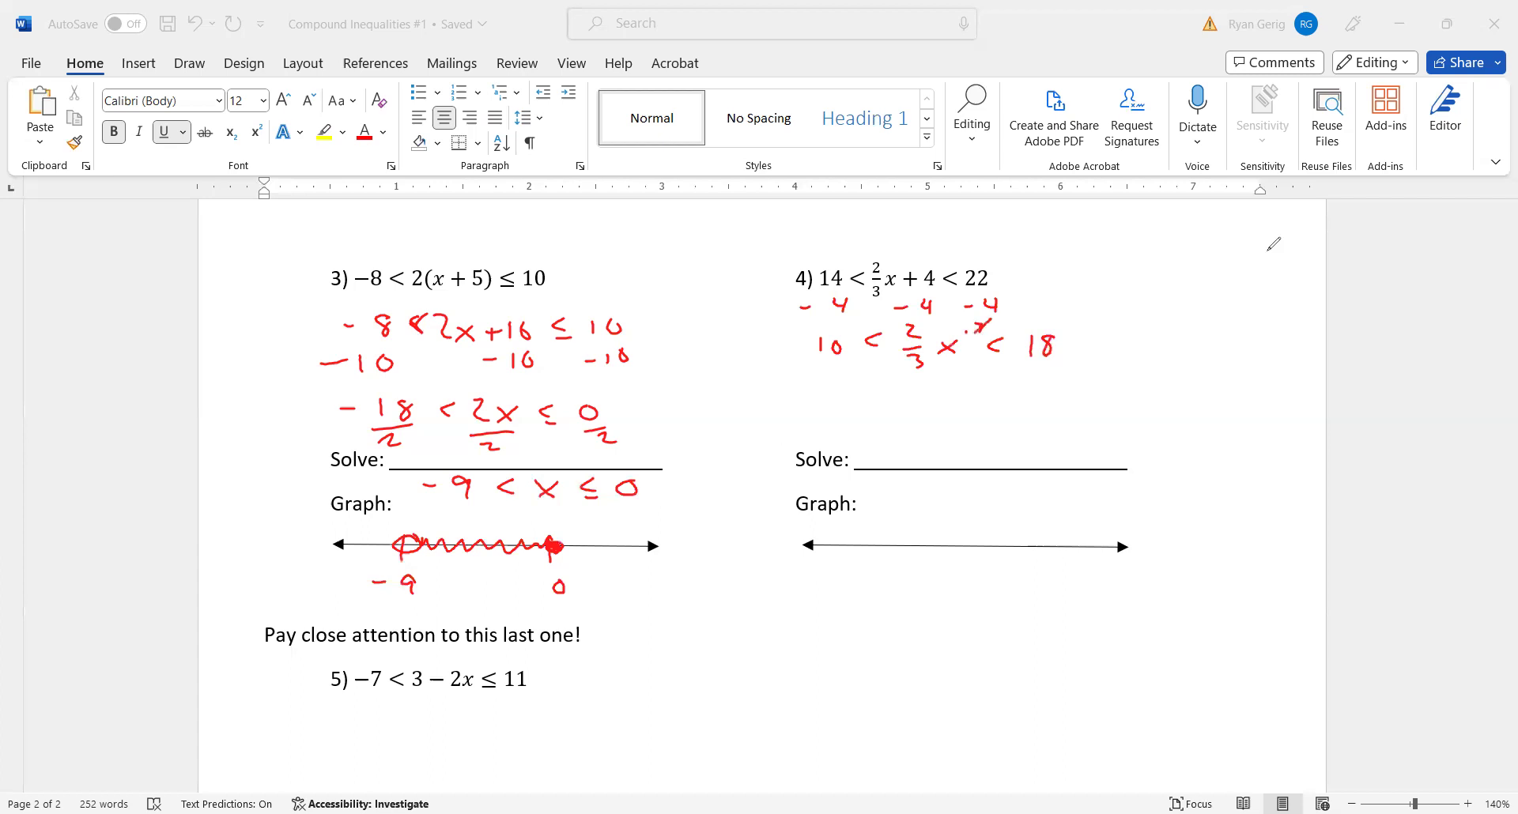
drag(907, 369, 930, 352)
drag(1081, 331, 1083, 350)
drag(773, 333, 772, 350)
- Write 30 < 2x < 54, then 15 < x < 27 on problem 4's Solve line
drag(826, 397, 825, 419)
drag(856, 402, 905, 410)
drag(929, 396, 955, 416)
mouse_move(965, 399)
mouse_down()
mouse_move(980, 415)
mouse_move(966, 414)
mouse_move(1017, 409)
mouse_up()
drag(1039, 397, 1038, 415)
mouse_move(1042, 394)
mouse_down()
mouse_move(1086, 399)
mouse_move(1081, 412)
mouse_up()
mouse_move(890, 447)
mouse_down()
mouse_move(905, 466)
mouse_move(917, 445)
mouse_move(1003, 462)
mouse_up()
mouse_move(1002, 444)
mouse_down()
mouse_move(985, 462)
mouse_move(1040, 445)
mouse_move(1073, 459)
mouse_move(1074, 439)
mouse_move(1103, 463)
mouse_move(1117, 448)
mouse_up()
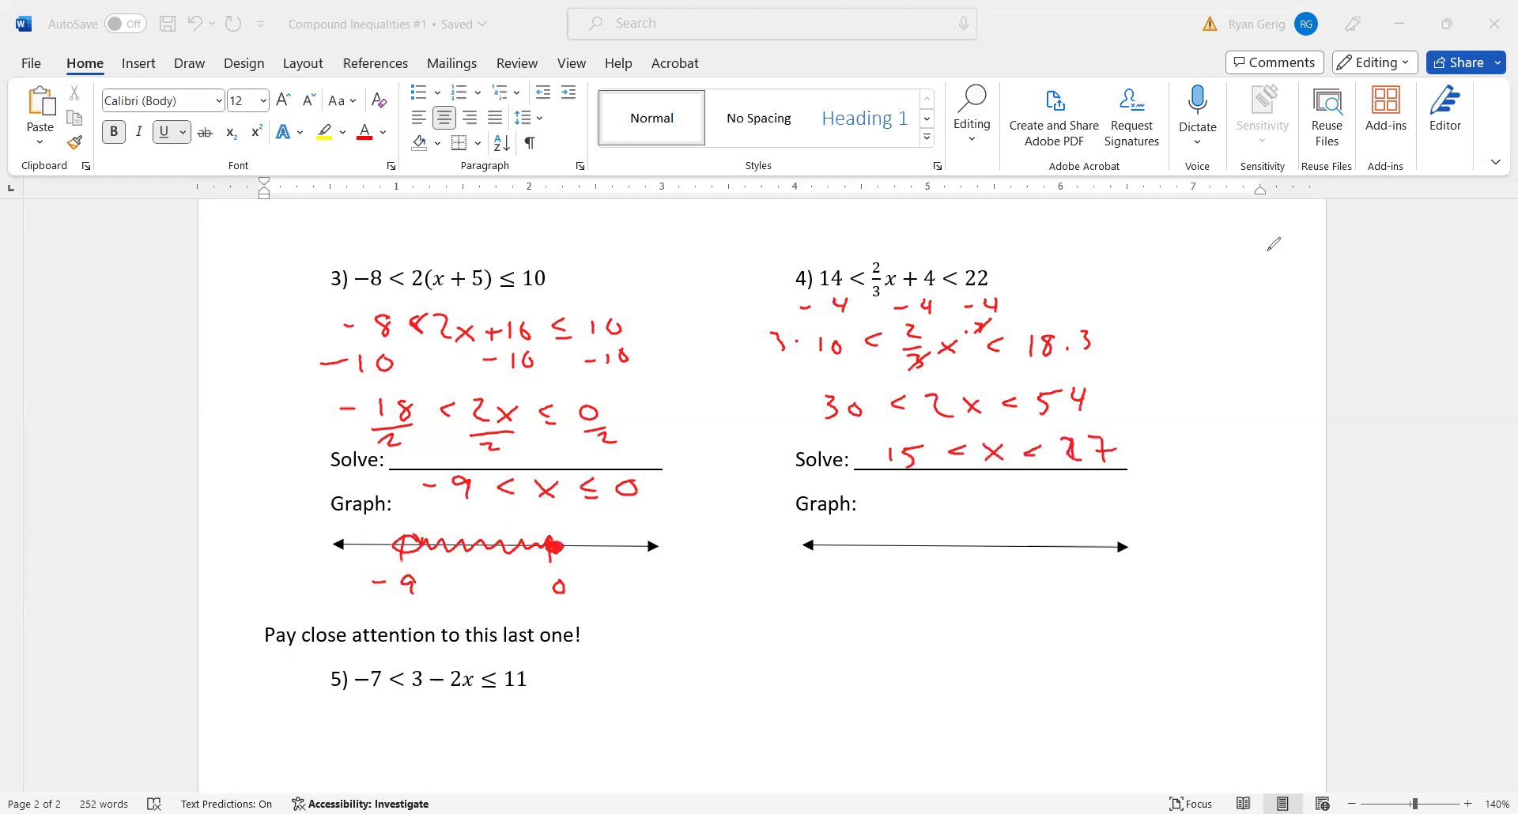
- Graph 15 < x < 27 with open circles at 15 and 27, shaded between
drag(878, 535, 877, 562)
mouse_move(858, 582)
mouse_down()
mouse_move(878, 602)
mouse_move(895, 580)
mouse_up()
mouse_move(1049, 535)
mouse_down()
mouse_move(1058, 595)
mouse_move(1090, 589)
mouse_up()
mouse_move(884, 535)
mouse_down()
mouse_move(897, 553)
mouse_move(890, 536)
mouse_up()
mouse_move(1053, 528)
mouse_down()
mouse_move(1056, 558)
mouse_move(1061, 527)
mouse_up()
drag(898, 547, 1031, 541)
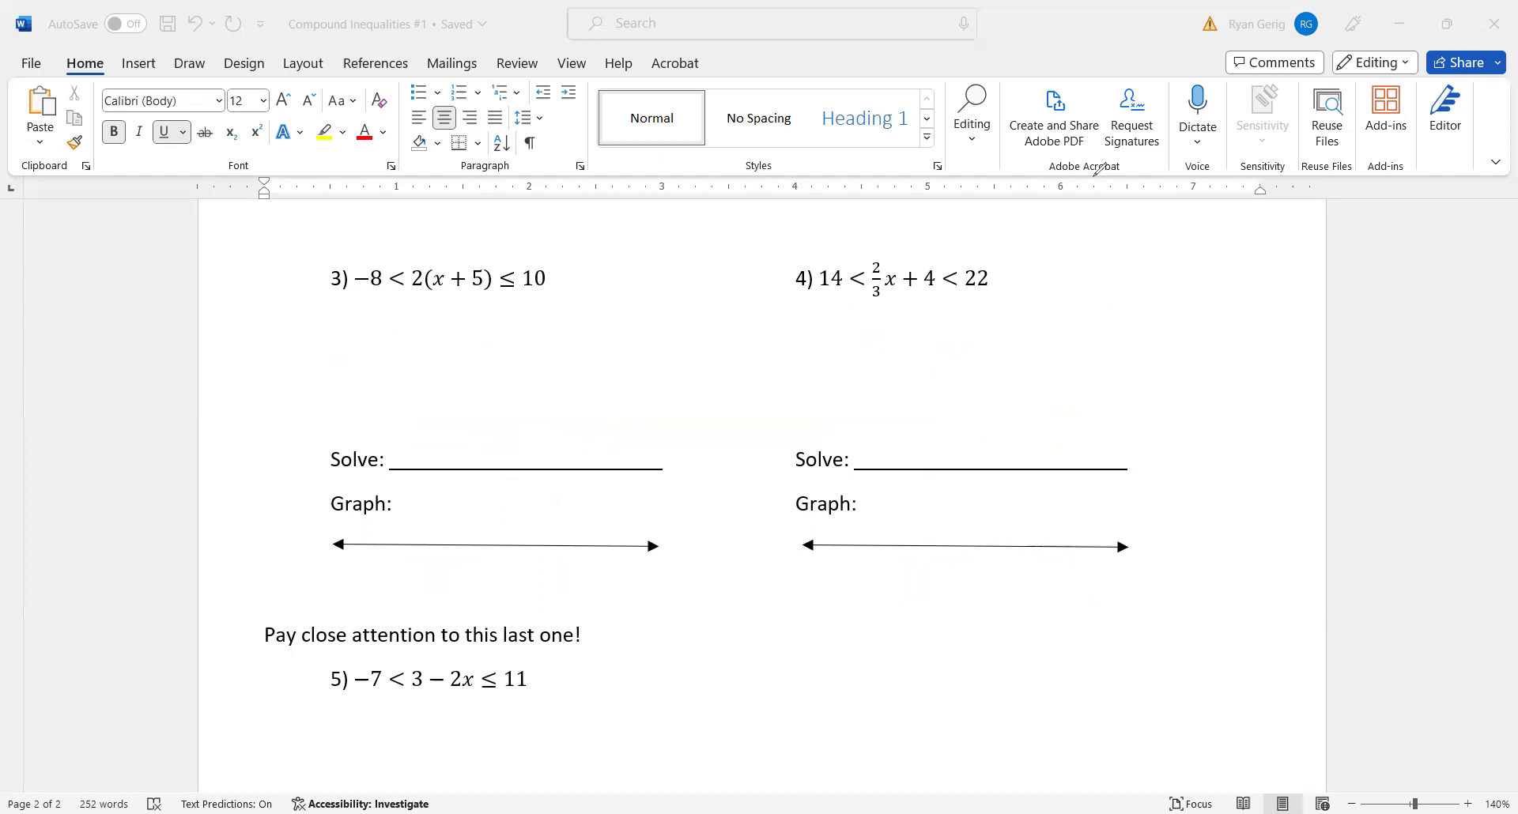
- Scroll to problem 5 and subtract 3 to get -10 < -2x ≤ 8 in red
click(1508, 628)
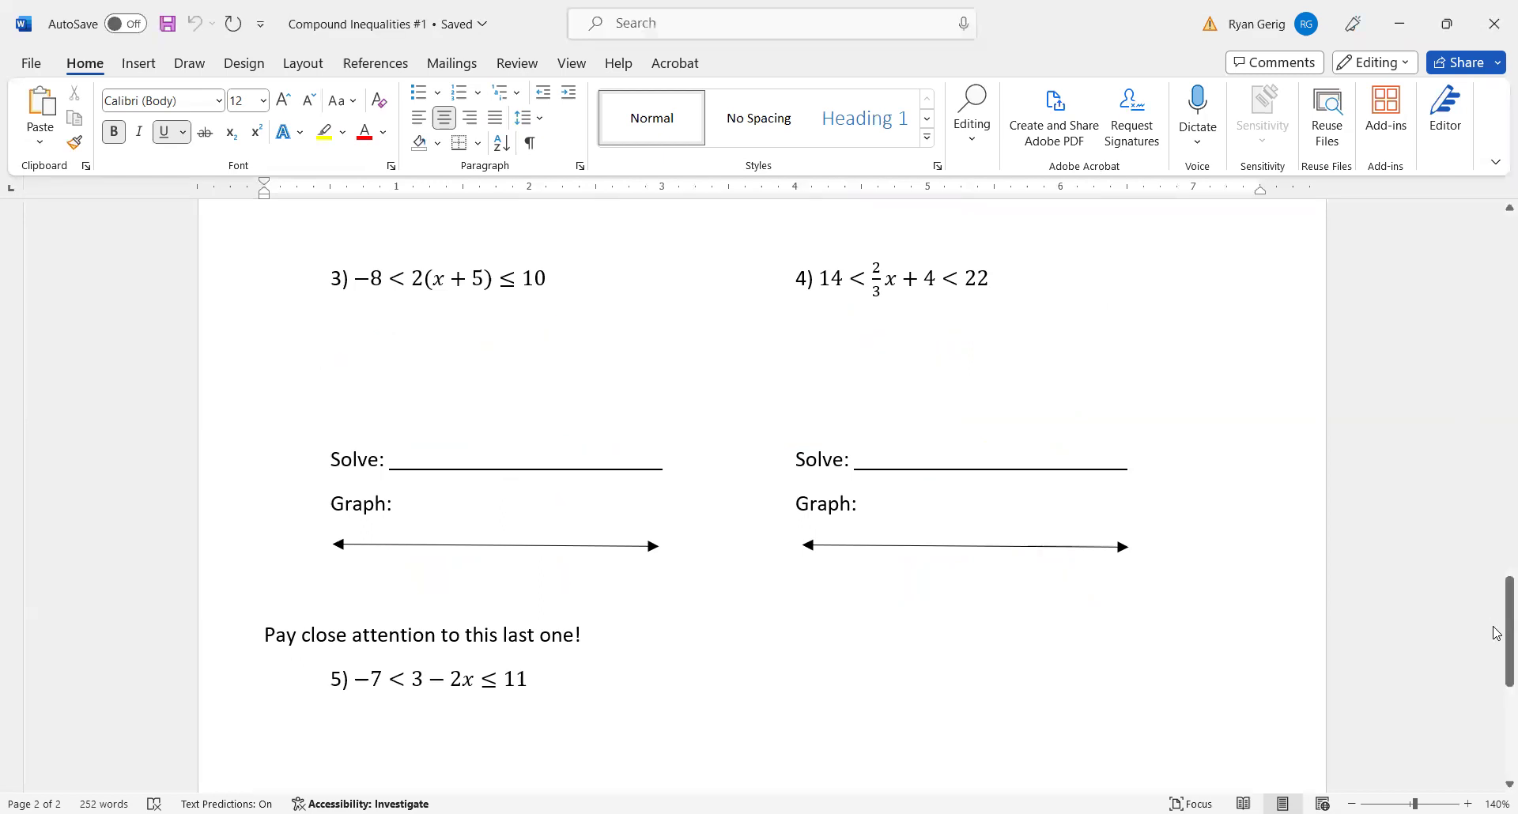
drag(1508, 631, 1508, 725)
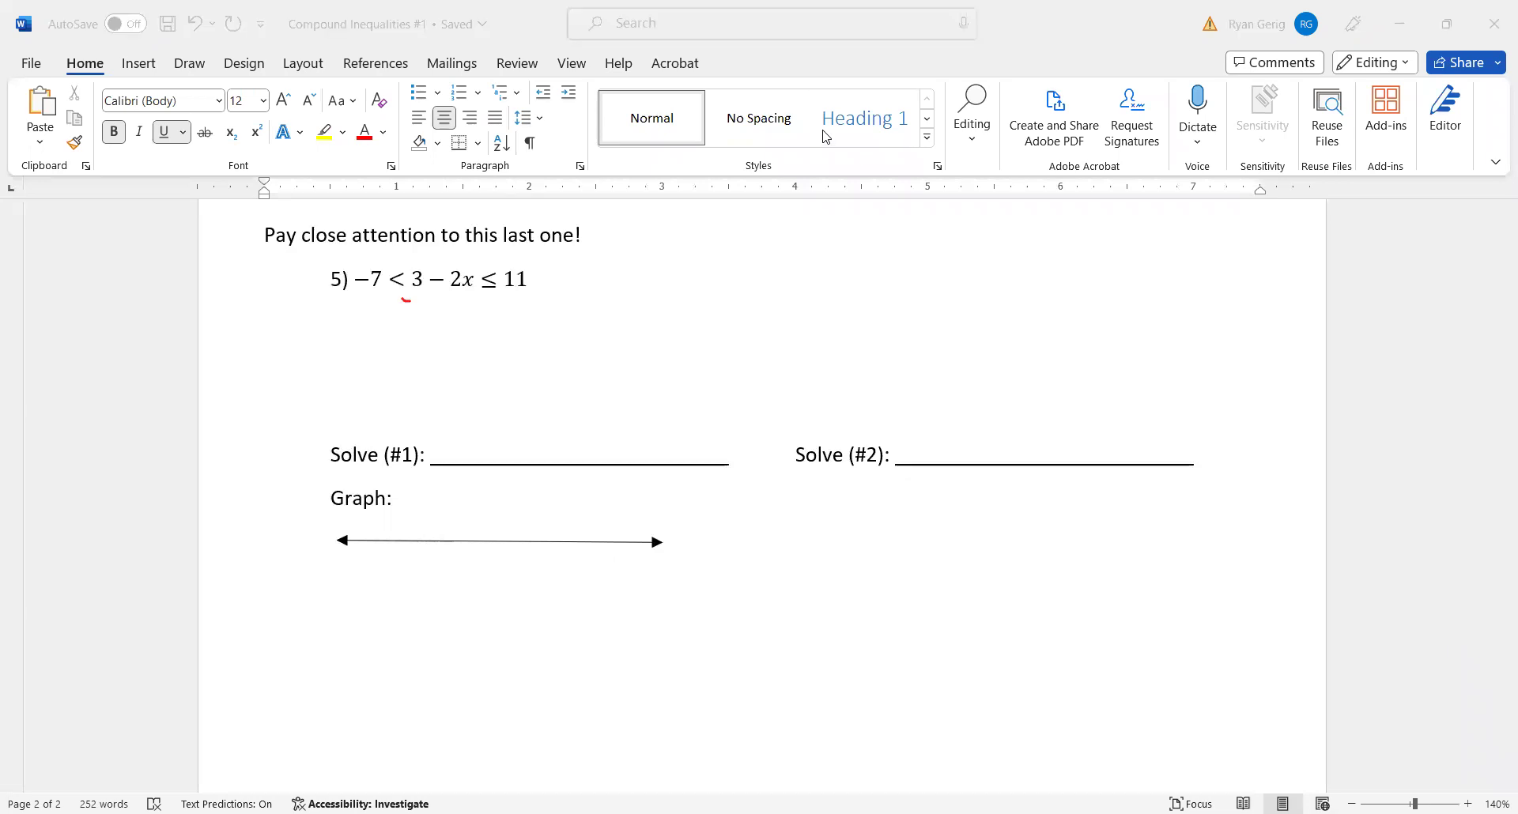
mouse_move(417, 293)
mouse_down()
mouse_move(416, 308)
mouse_move(369, 312)
mouse_up()
drag(495, 307, 519, 313)
drag(340, 360, 349, 360)
mouse_move(365, 348)
mouse_down()
mouse_move(366, 365)
mouse_move(430, 348)
mouse_move(481, 366)
mouse_up()
mouse_move(491, 355)
mouse_down()
mouse_move(503, 367)
mouse_move(488, 367)
mouse_move(530, 355)
mouse_up()
drag(527, 363, 581, 342)
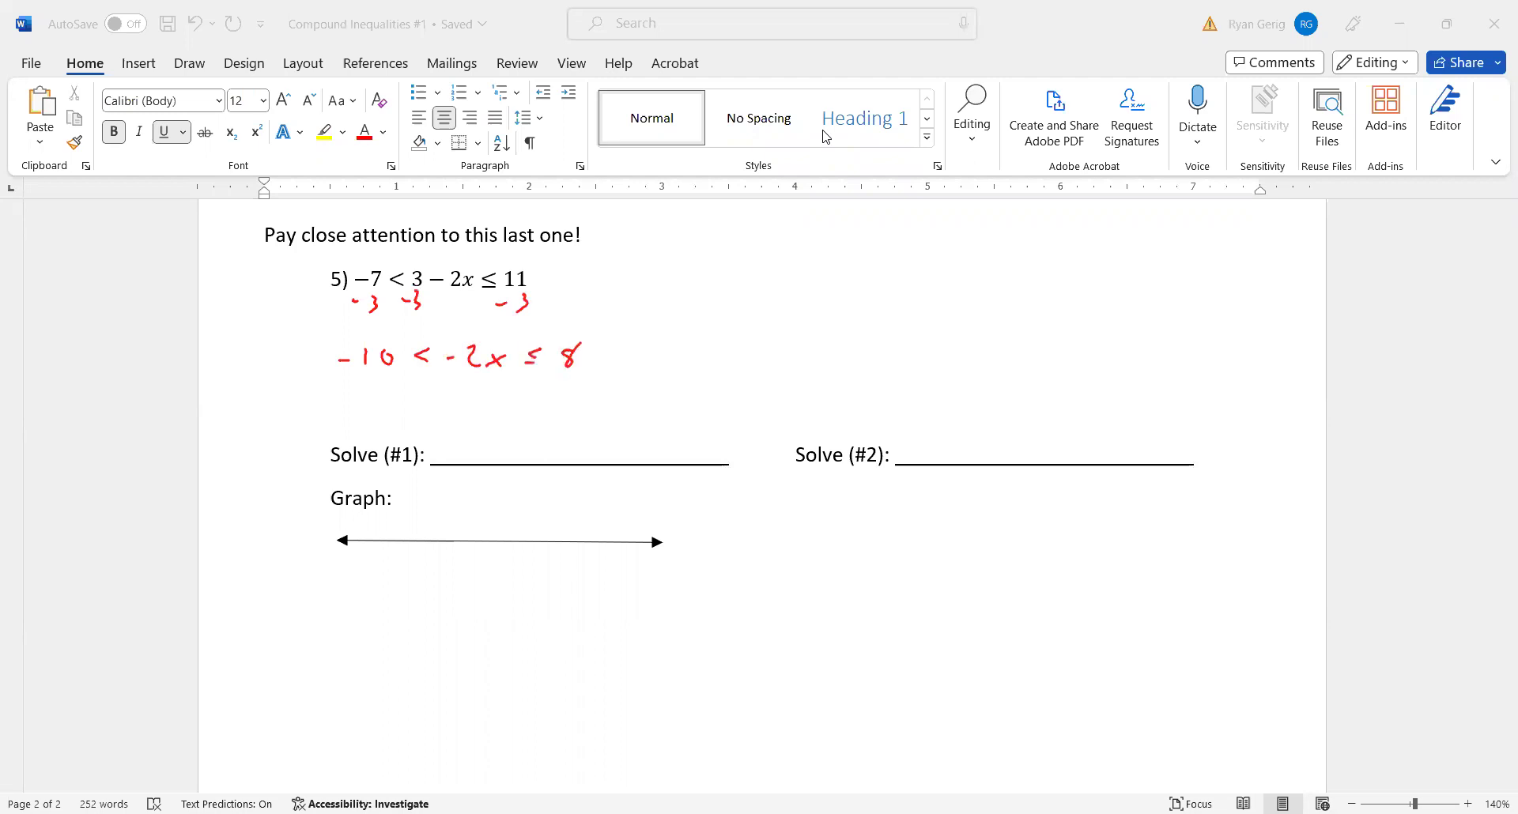
- Divide every part by -2, writing 5 and x and cancelling the -2
mouse_move(449, 381)
mouse_down()
mouse_move(524, 379)
mouse_move(464, 398)
mouse_move(498, 402)
mouse_move(582, 377)
mouse_move(574, 394)
mouse_up()
drag(582, 387, 599, 395)
mouse_move(342, 380)
mouse_down()
mouse_move(393, 377)
mouse_move(360, 400)
mouse_move(388, 403)
mouse_up()
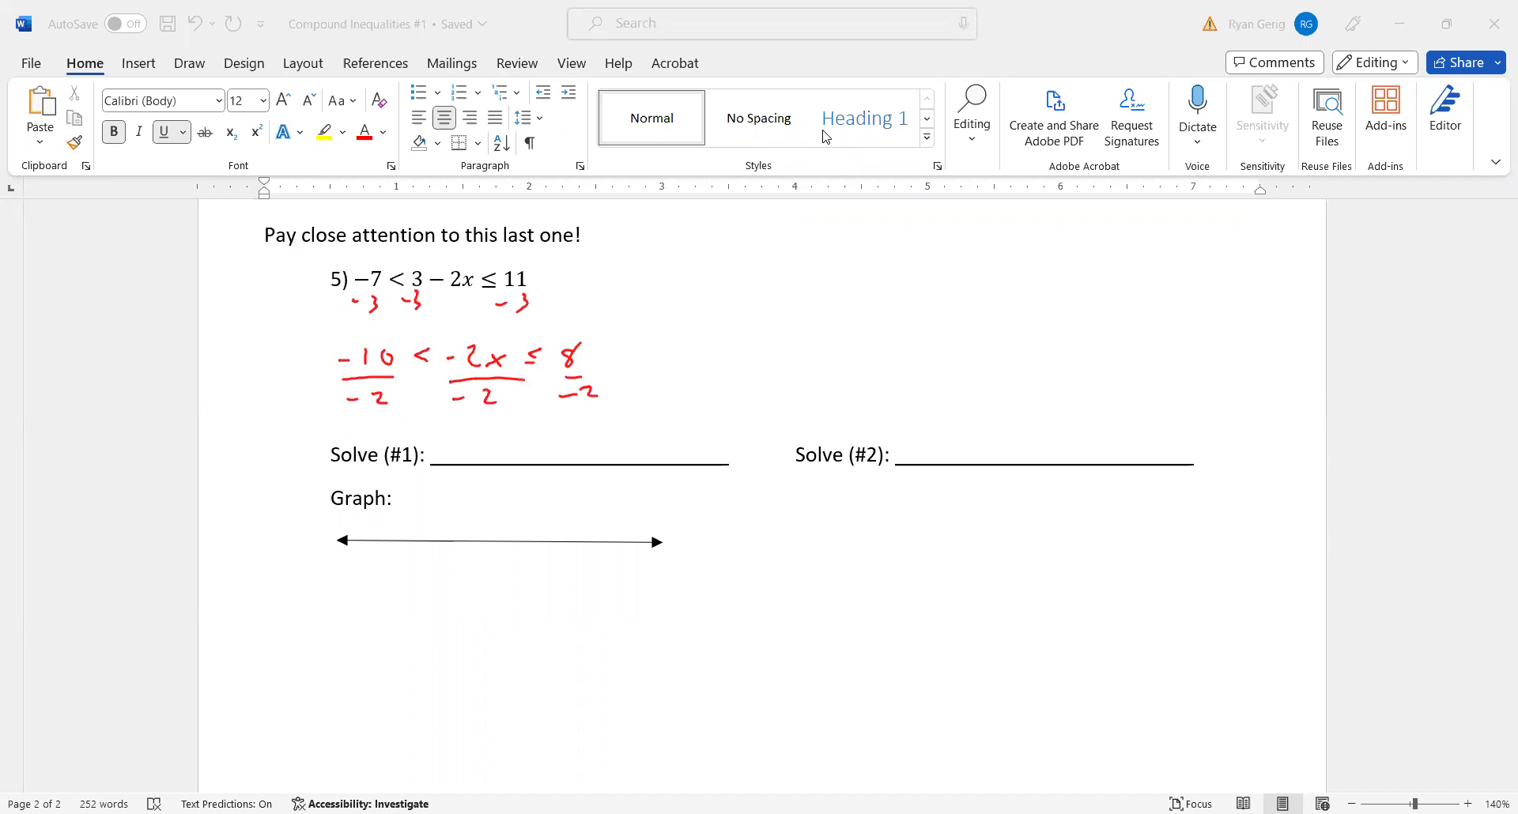
drag(697, 288, 693, 309)
mouse_move(783, 287)
mouse_down()
mouse_move(804, 306)
mouse_move(773, 310)
mouse_up()
drag(463, 343, 491, 424)
- Write -4 on the right and insert the flipped signs: 5 > x ≥ -4
drag(896, 294, 906, 293)
mouse_move(935, 280)
mouse_down()
mouse_move(931, 296)
mouse_move(953, 292)
mouse_up()
drag(946, 281, 947, 301)
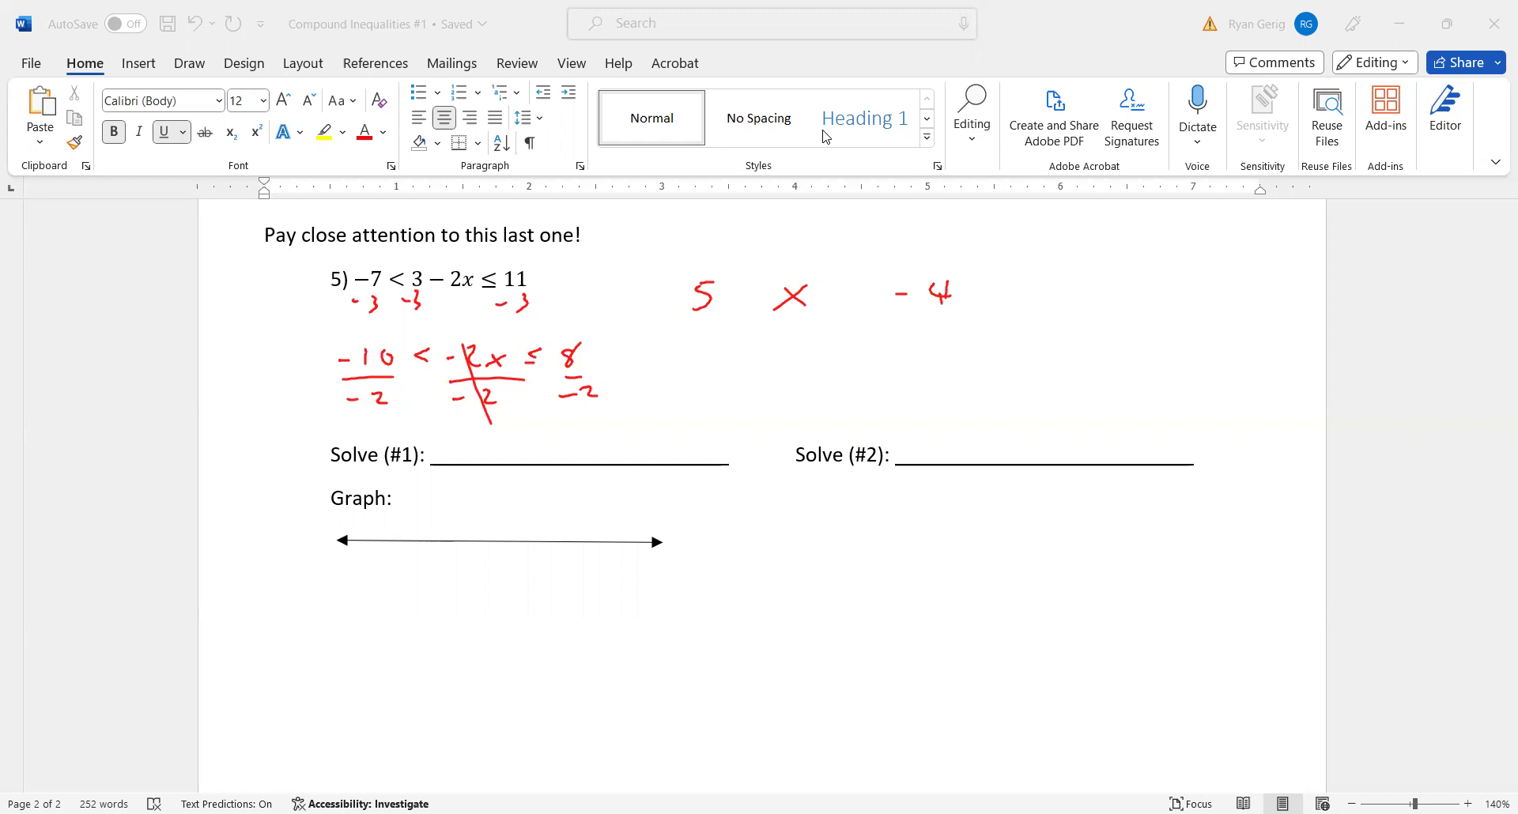
mouse_move(734, 285)
mouse_down()
mouse_move(754, 296)
mouse_move(737, 307)
mouse_up()
drag(848, 281, 853, 302)
- Write 5 > x ≥ -4 on problem 5's first Solve line
drag(477, 443, 473, 464)
mouse_move(479, 444)
mouse_down()
mouse_move(557, 461)
mouse_move(535, 459)
mouse_move(653, 449)
mouse_up()
drag(649, 433, 648, 457)
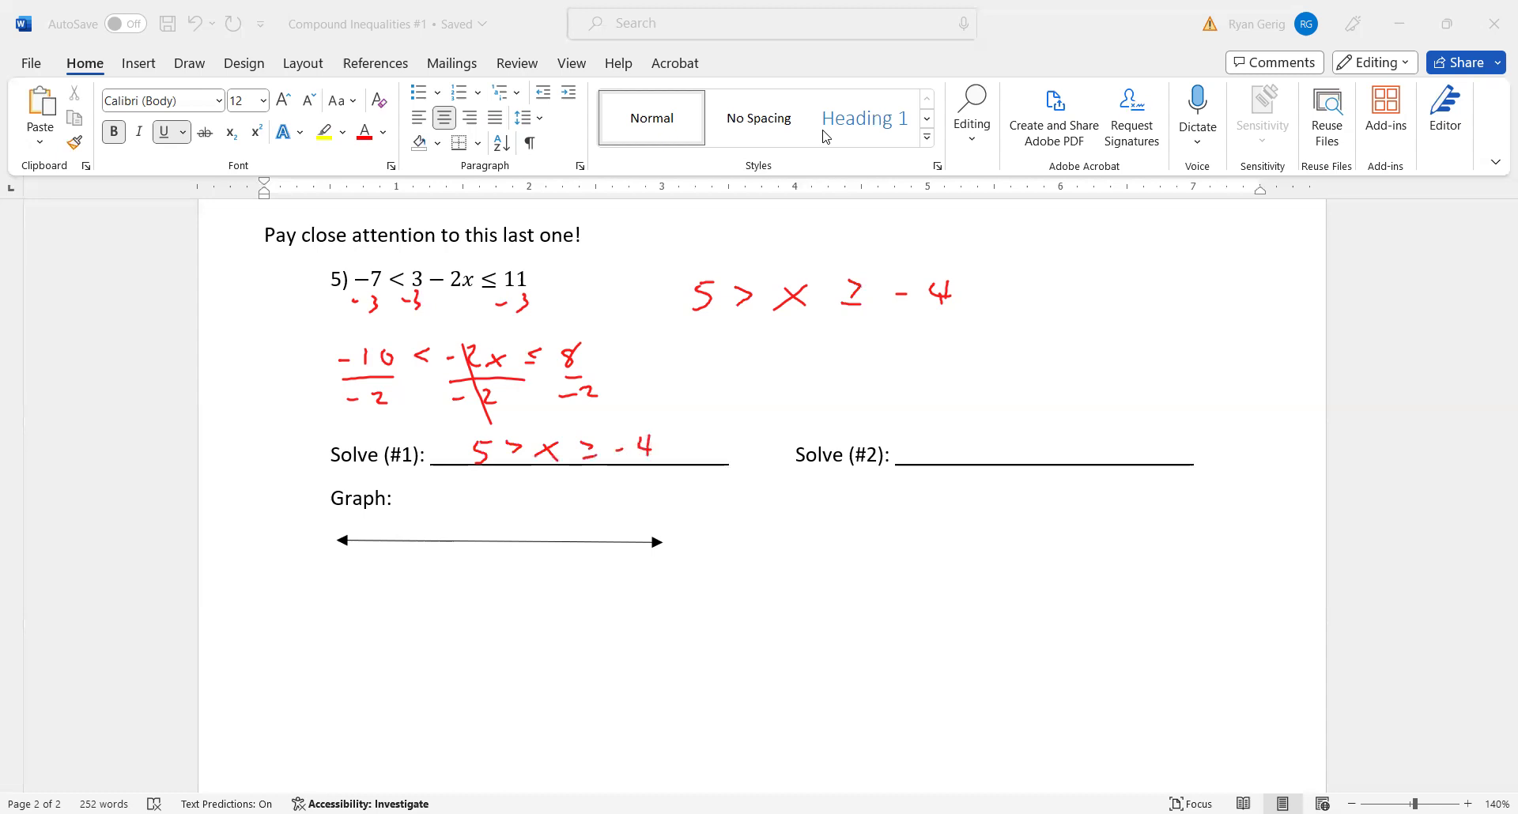
- Attempt to mark 5 and -4 on the number line, then undo the backwards graph
drag(408, 530, 408, 548)
drag(399, 574, 400, 599)
drag(400, 576, 415, 575)
drag(564, 526, 564, 543)
mouse_move(534, 586)
mouse_down()
mouse_move(574, 583)
mouse_move(576, 596)
mouse_up()
drag(429, 518, 543, 587)
drag(514, 510, 440, 588)
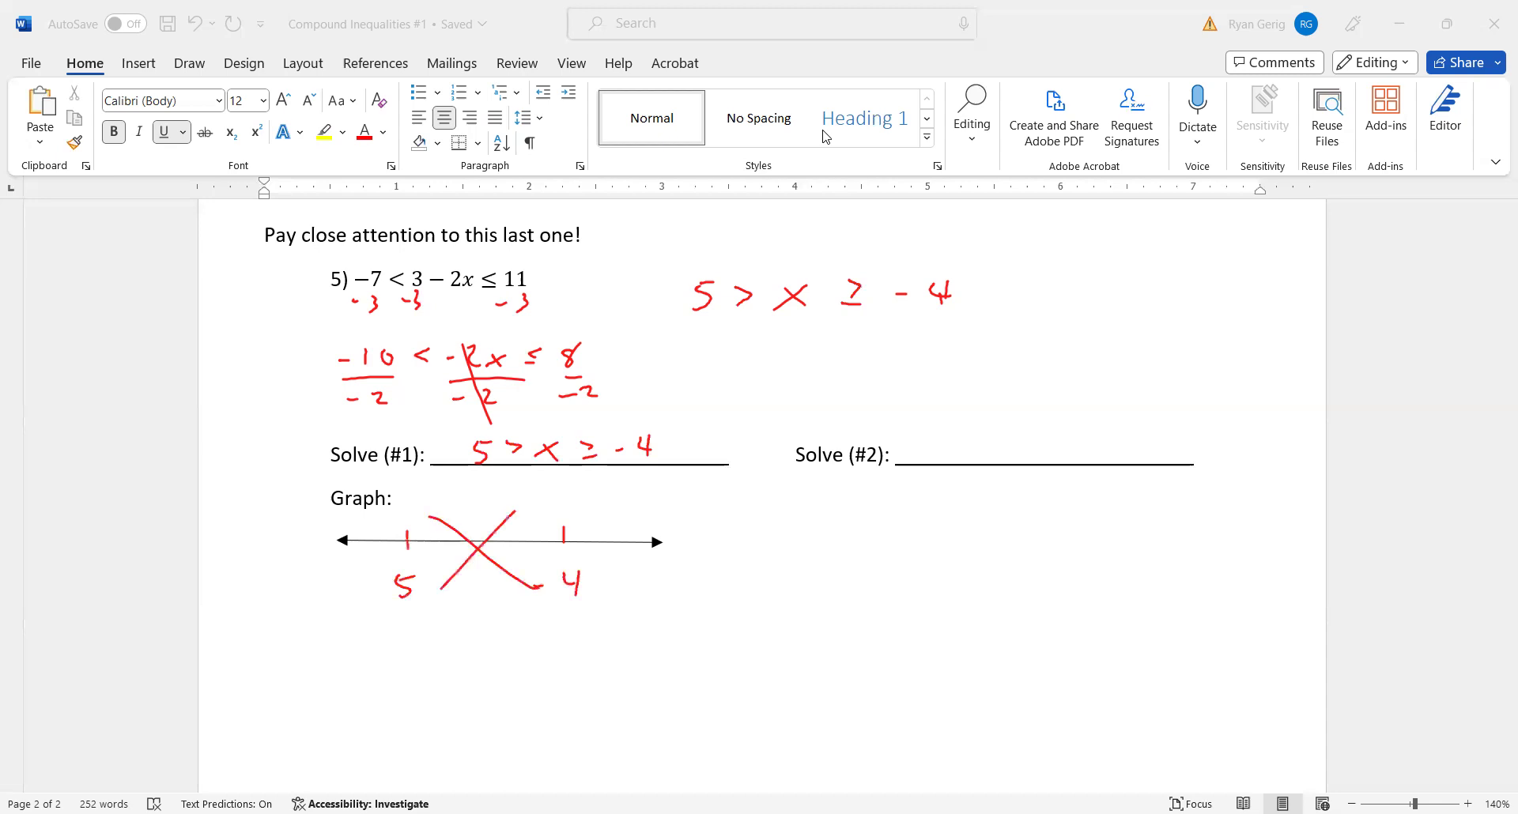
key(ctrl+z)
key(ctrl+z)
key(ctrl+z)
key(ctrl+z)
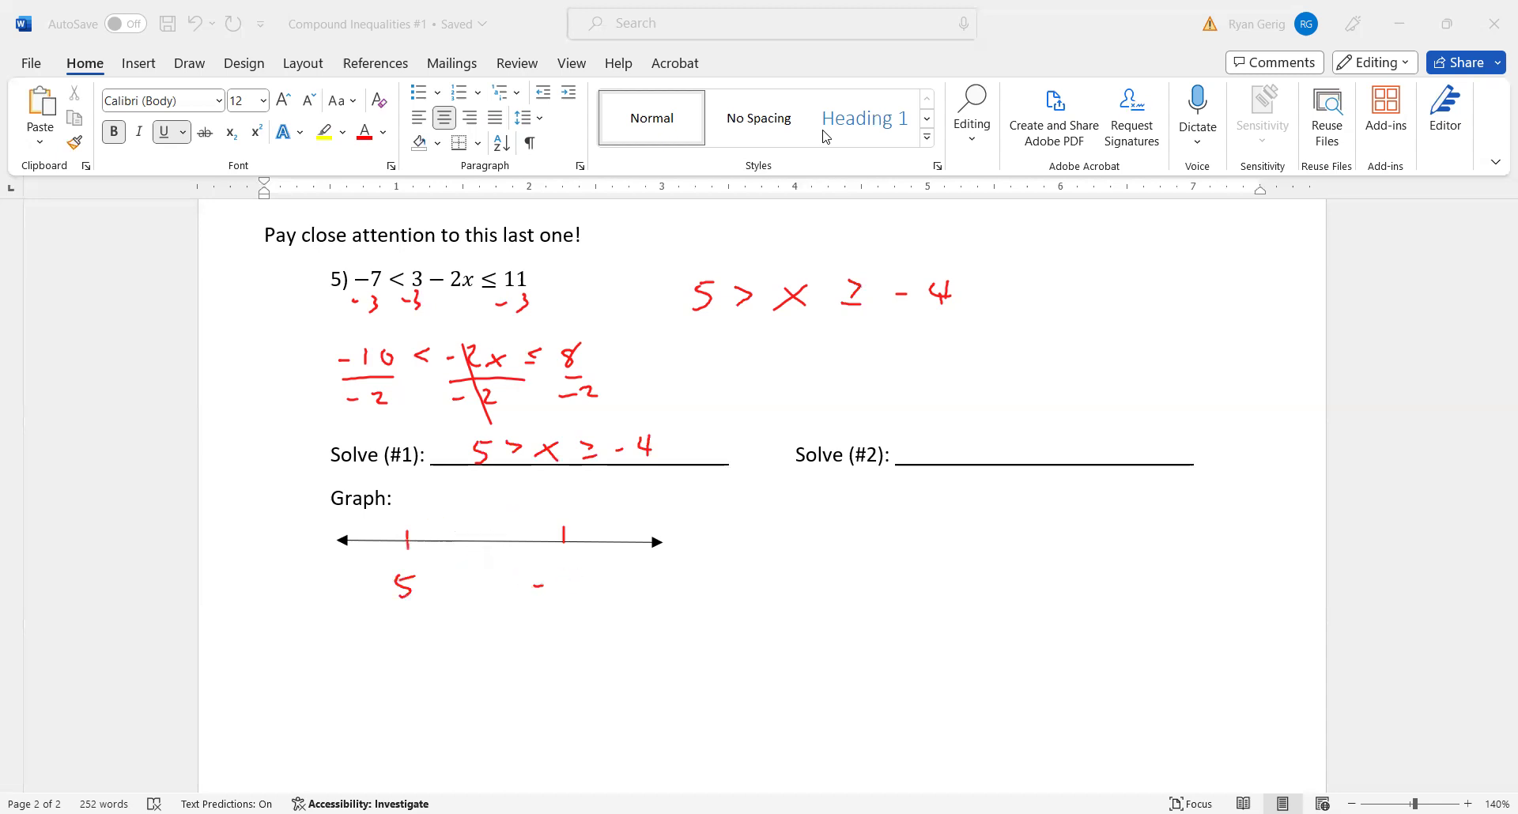
key(ctrl+z)
key(ctrl+z)
key(ctrl+z)
key(ctrl+z)
- Write the original < and ≤ signs beside the work and circle them
drag(1067, 280, 1067, 310)
drag(1196, 287, 1203, 309)
drag(1166, 317, 1209, 317)
mouse_move(1216, 258)
mouse_down()
mouse_move(1246, 303)
mouse_move(1148, 256)
mouse_up()
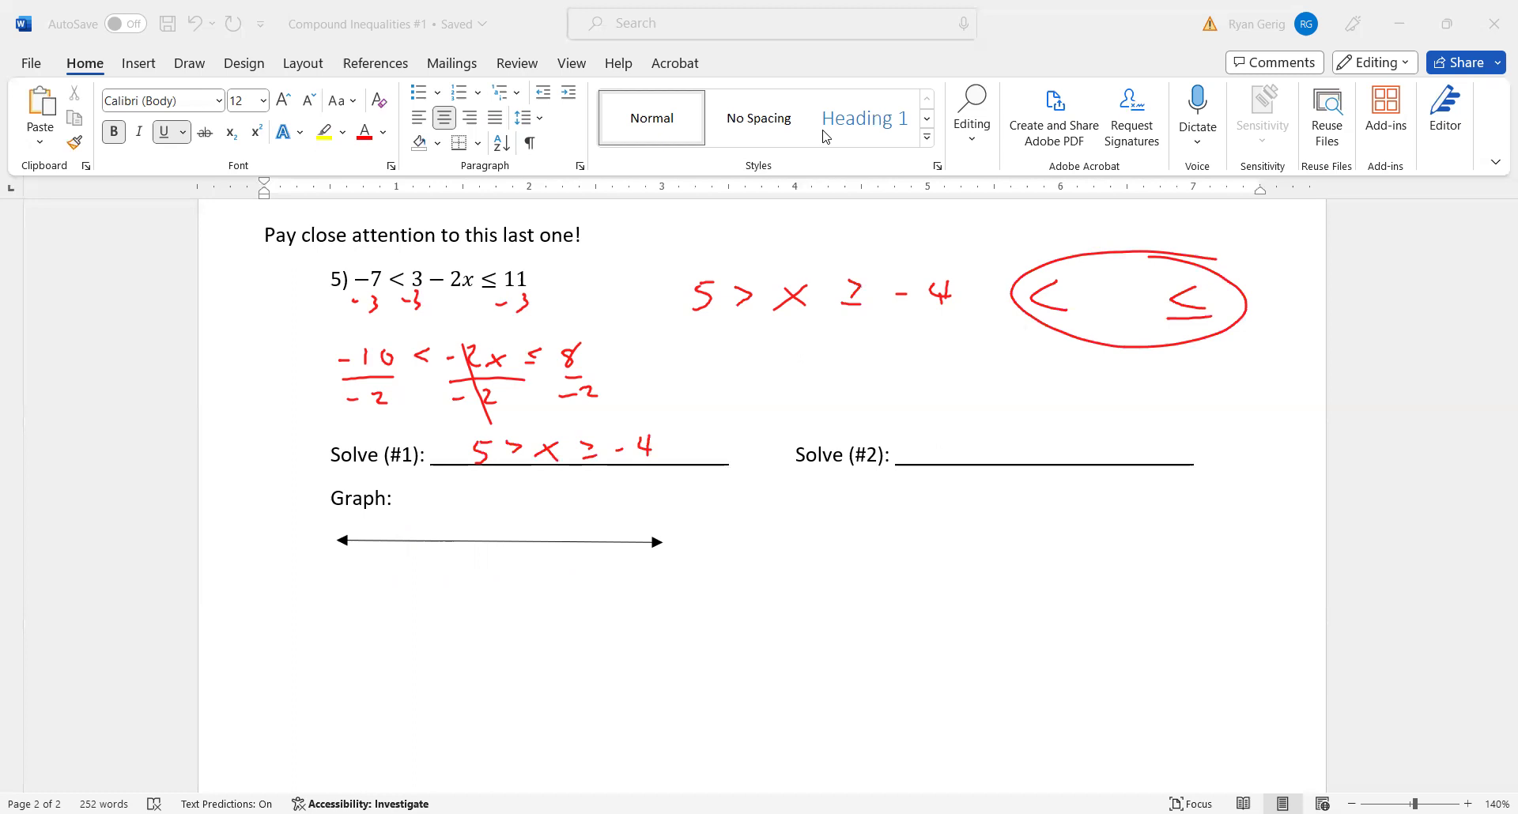
- Draw red arrows over 5 > x ≥ -4 showing -4 and 5 swapping sides
mouse_move(945, 251)
mouse_down()
mouse_move(792, 213)
mouse_move(636, 272)
mouse_move(668, 271)
mouse_up()
mouse_move(876, 258)
mouse_down()
mouse_move(804, 240)
mouse_move(690, 265)
mouse_move(702, 271)
mouse_up()
mouse_move(698, 330)
mouse_down()
mouse_move(816, 359)
mouse_move(986, 316)
mouse_move(975, 325)
mouse_up()
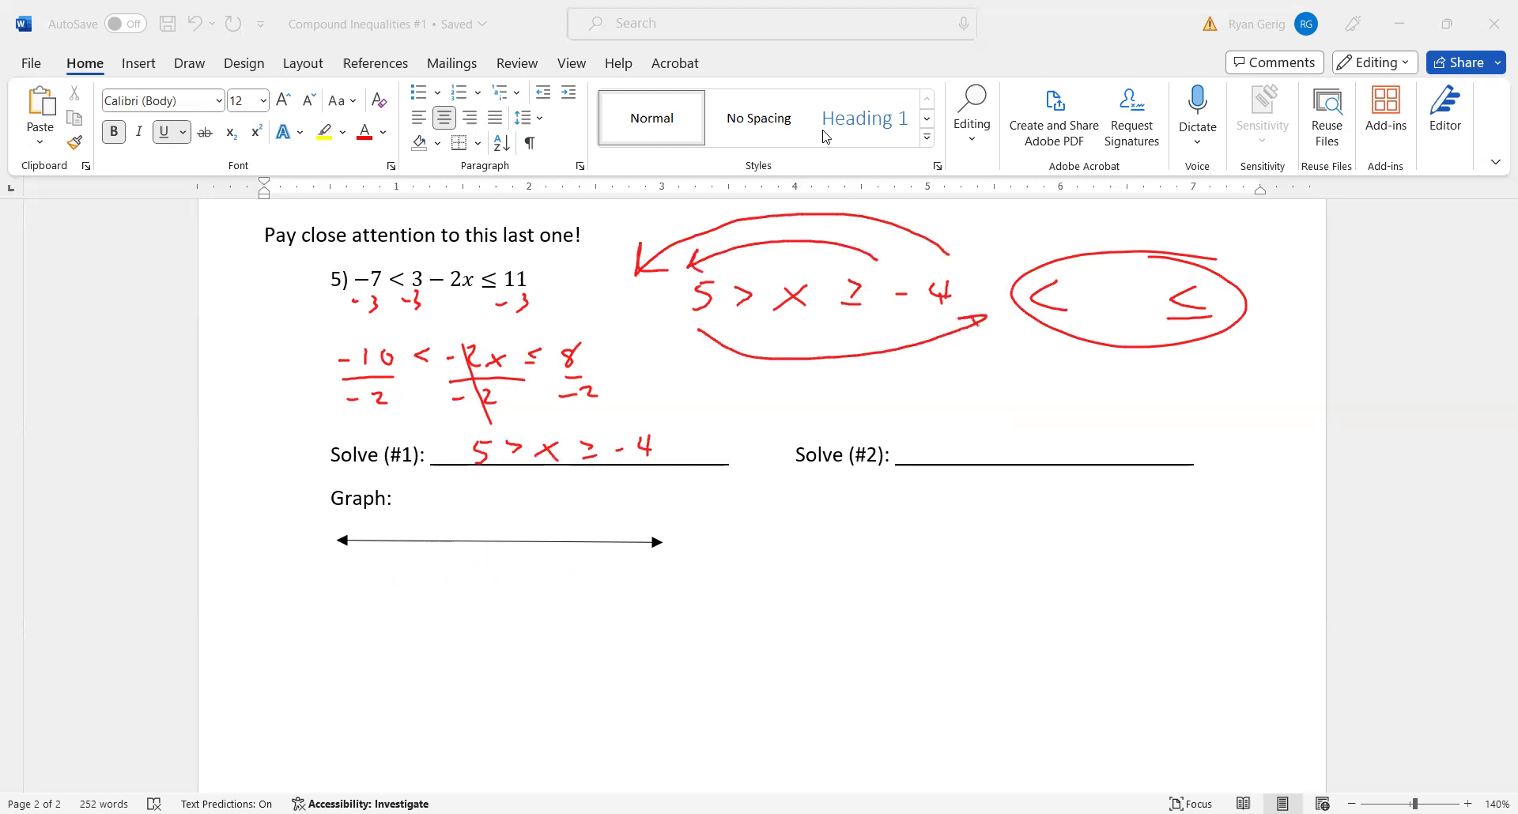
drag(741, 314, 903, 308)
- Write -4 ≤ x < 5 on problem 5's second Solve line
drag(943, 439, 954, 451)
mouse_move(951, 440)
mouse_down()
mouse_move(953, 460)
mouse_move(1038, 460)
mouse_move(1022, 460)
mouse_up()
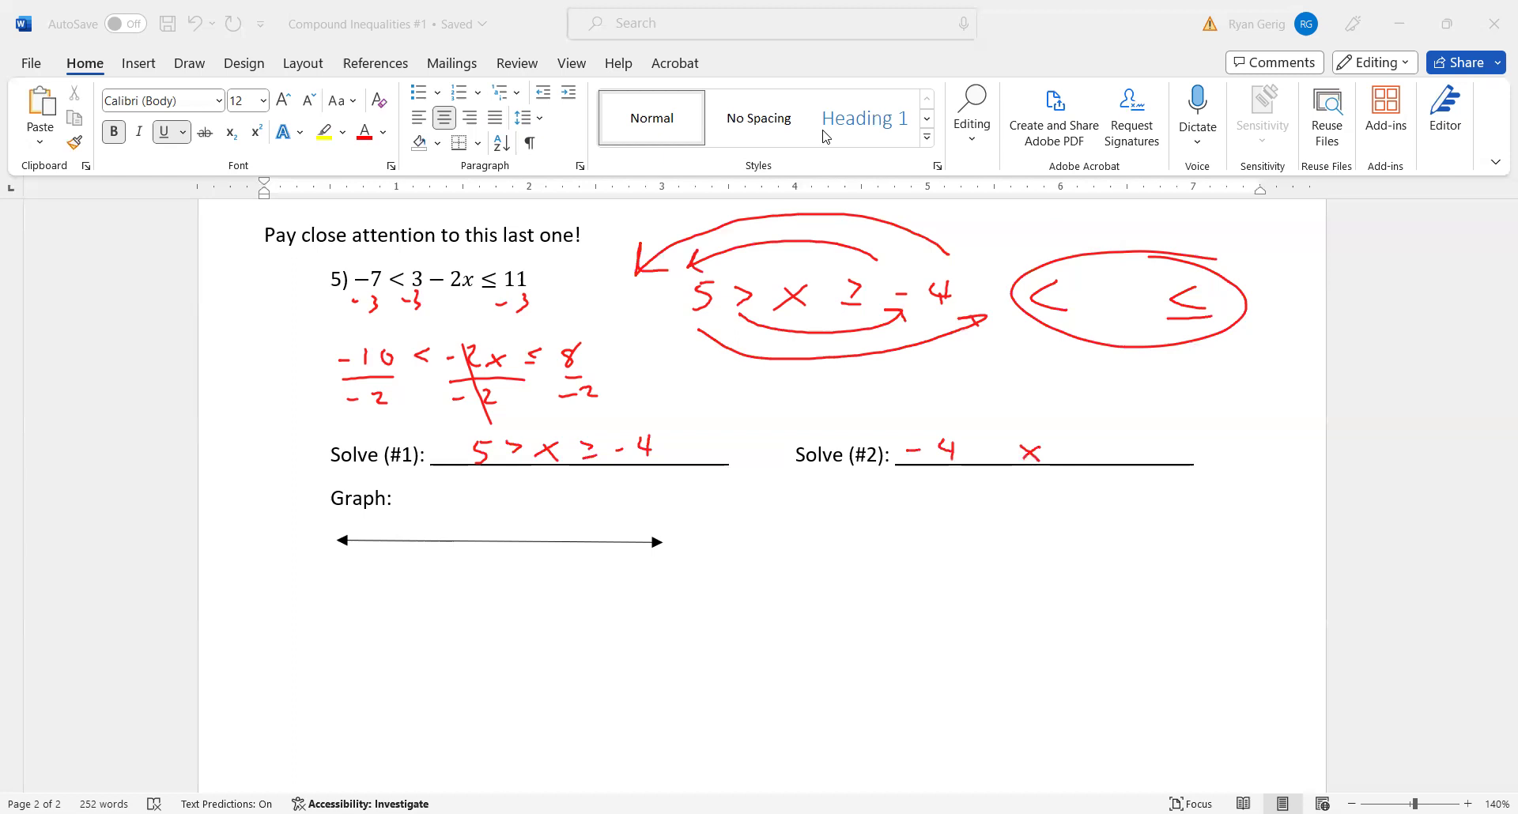
drag(988, 445, 988, 454)
drag(1089, 441, 1089, 454)
mouse_move(1117, 434)
mouse_down()
mouse_move(1117, 459)
mouse_move(1139, 433)
mouse_up()
- Circle 5 > x in the work, discarding the extra circle around x < 5
mouse_move(808, 270)
mouse_down()
mouse_move(726, 261)
mouse_move(751, 331)
mouse_move(778, 260)
mouse_up()
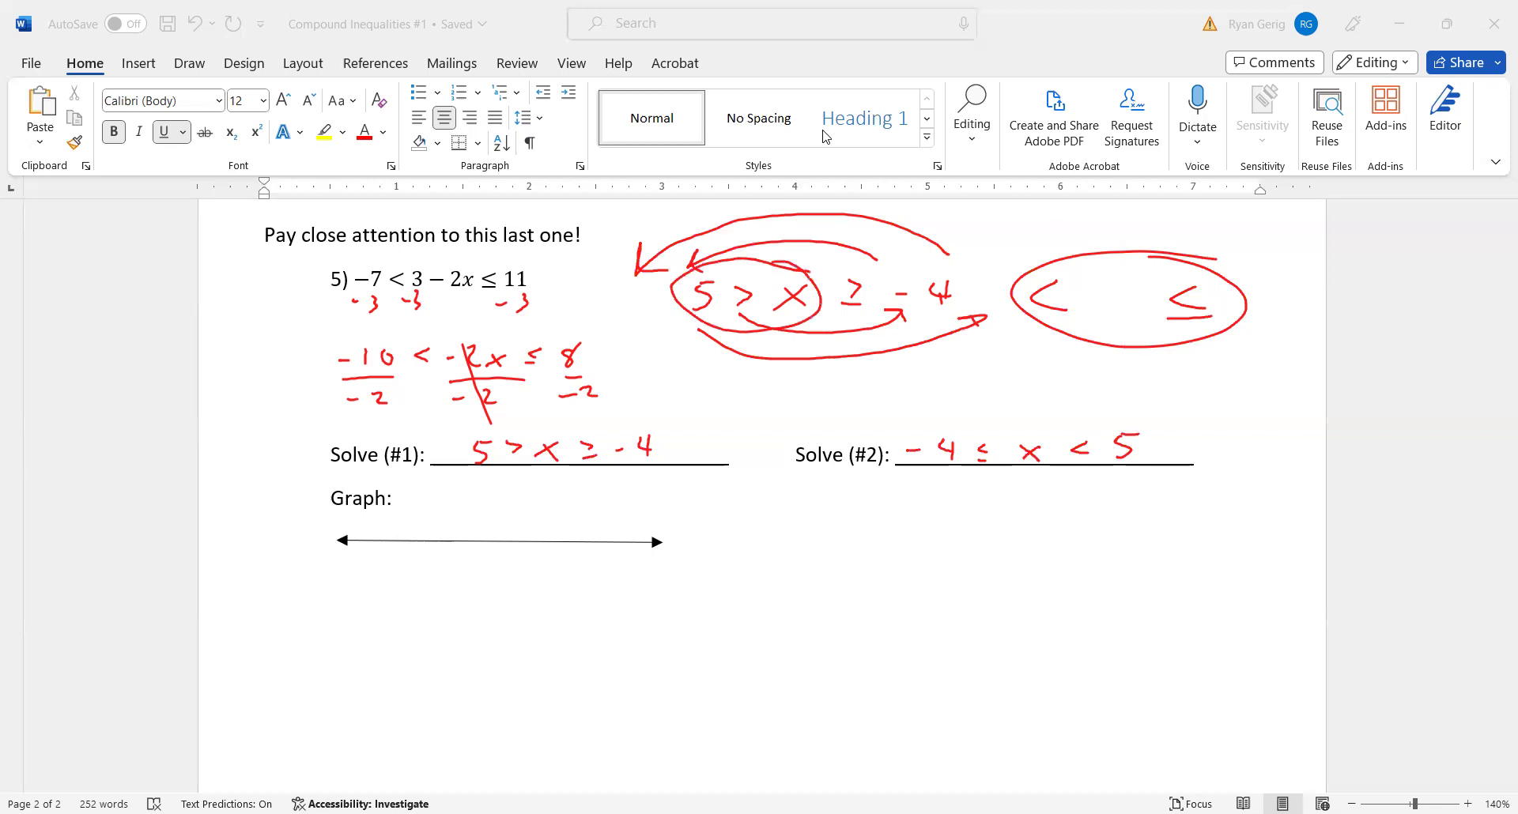
mouse_move(1131, 414)
mouse_down()
mouse_move(1021, 427)
mouse_move(1131, 472)
mouse_move(1103, 414)
mouse_up()
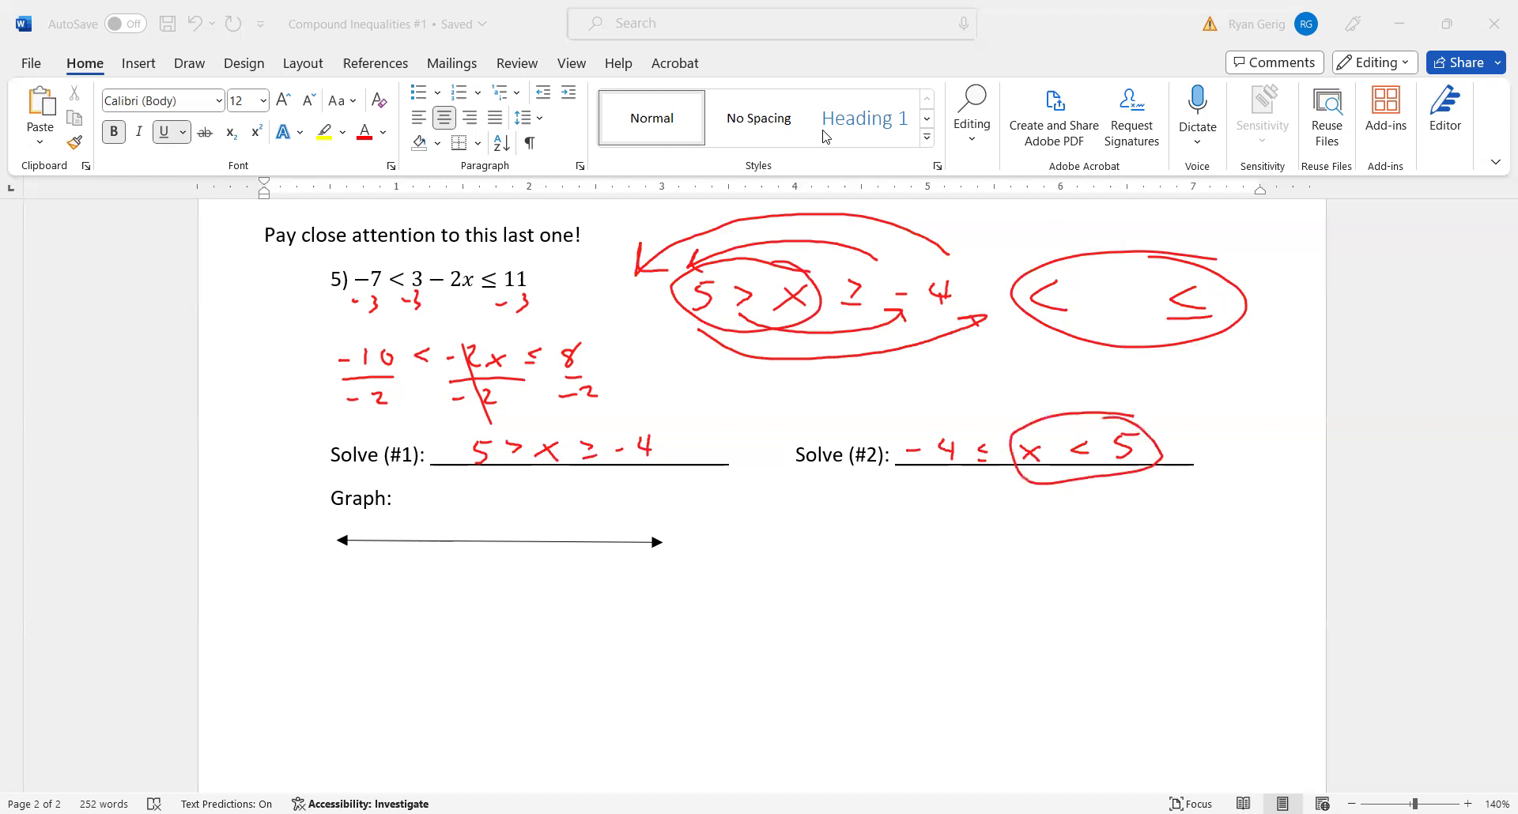
key(ctrl+z)
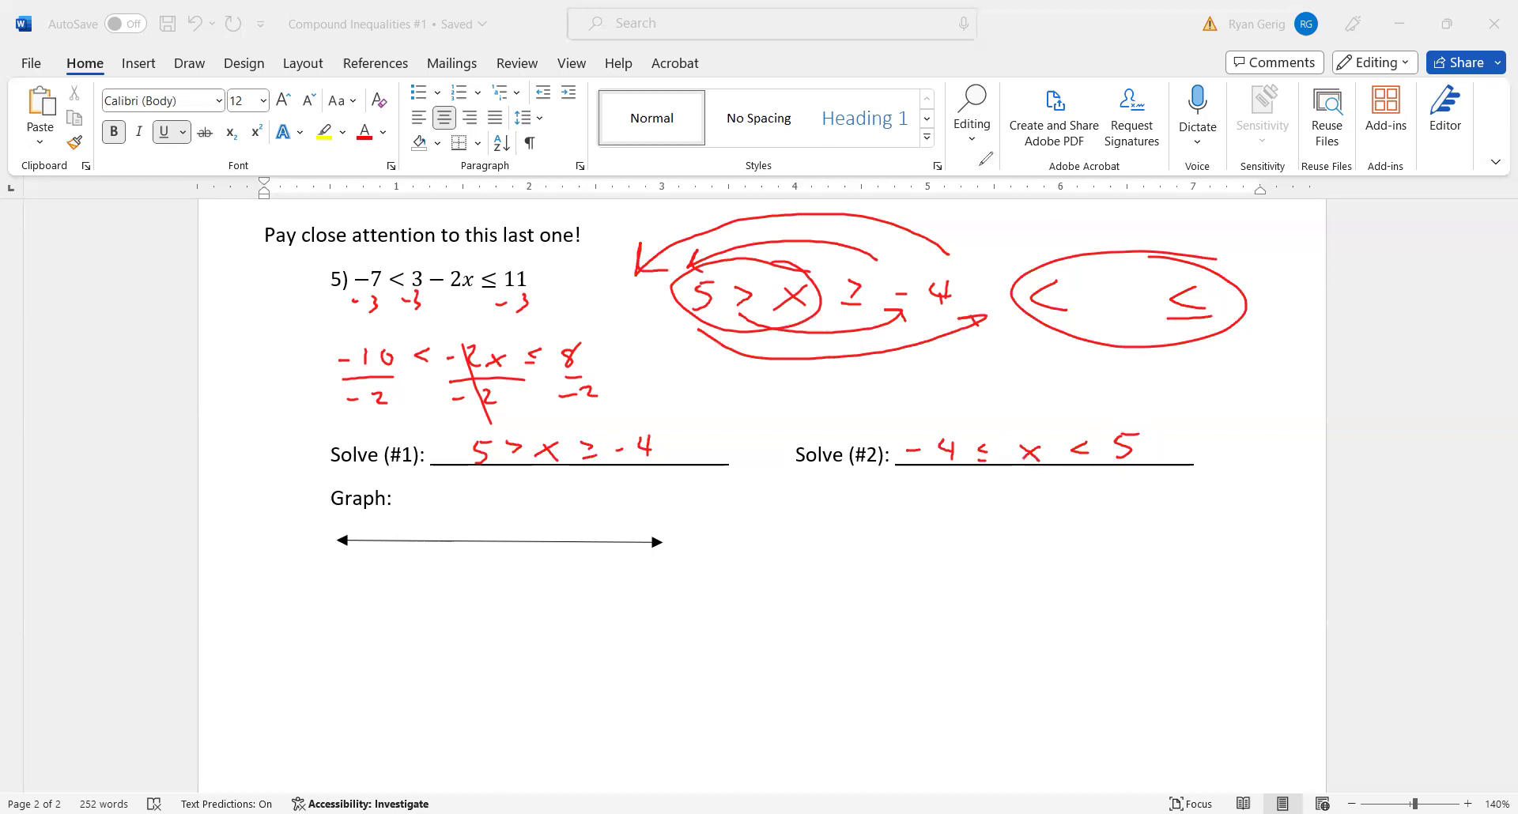
- Circle x ≥ -4 in blue and draw a blue arrow pointing up at x
drag(917, 265, 945, 283)
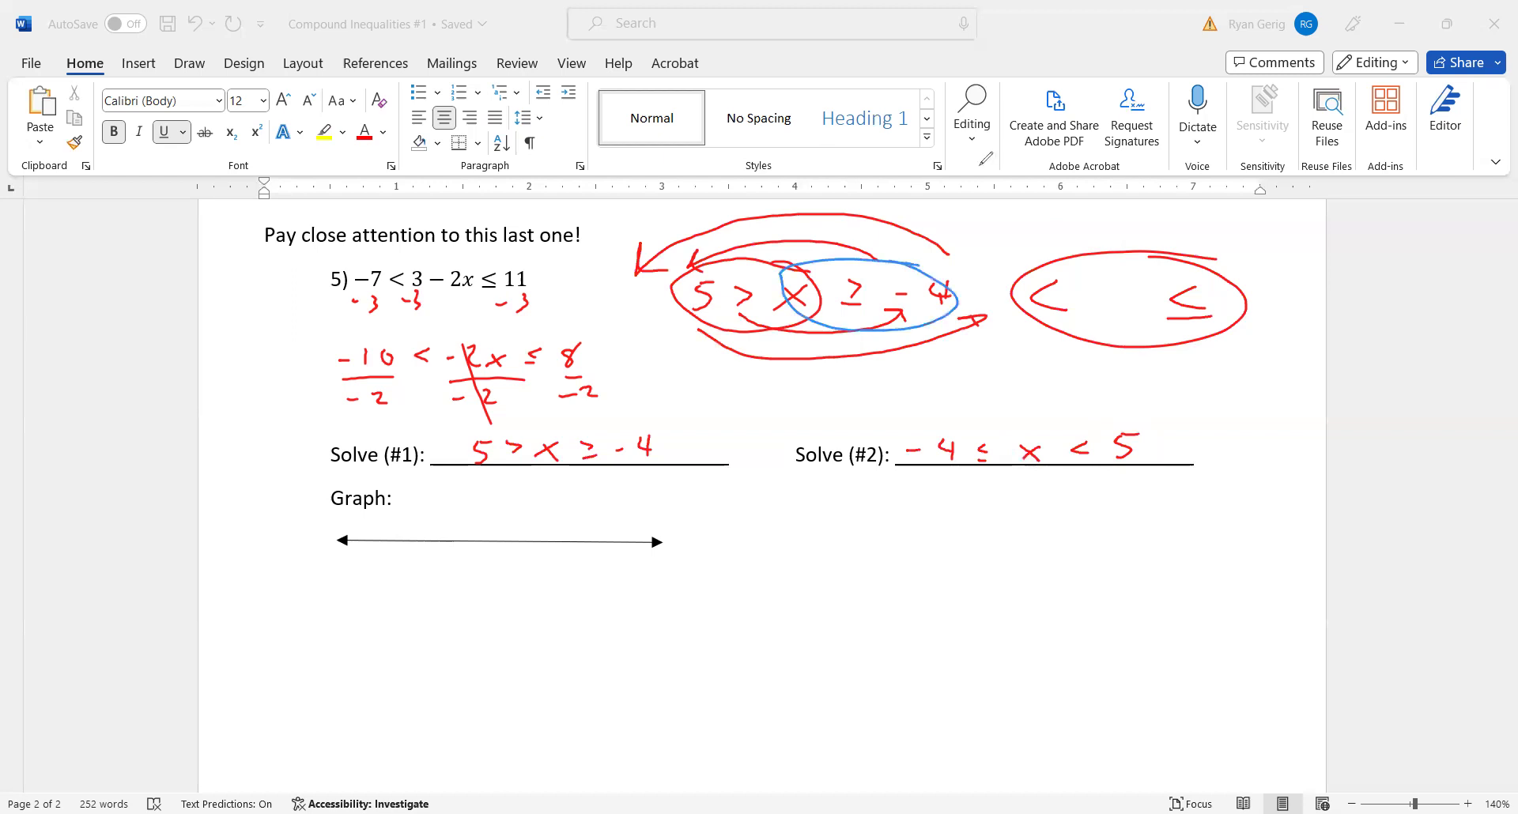
mouse_move(1008, 431)
mouse_down()
mouse_move(895, 451)
mouse_move(1005, 478)
mouse_move(1046, 454)
mouse_move(979, 421)
mouse_up()
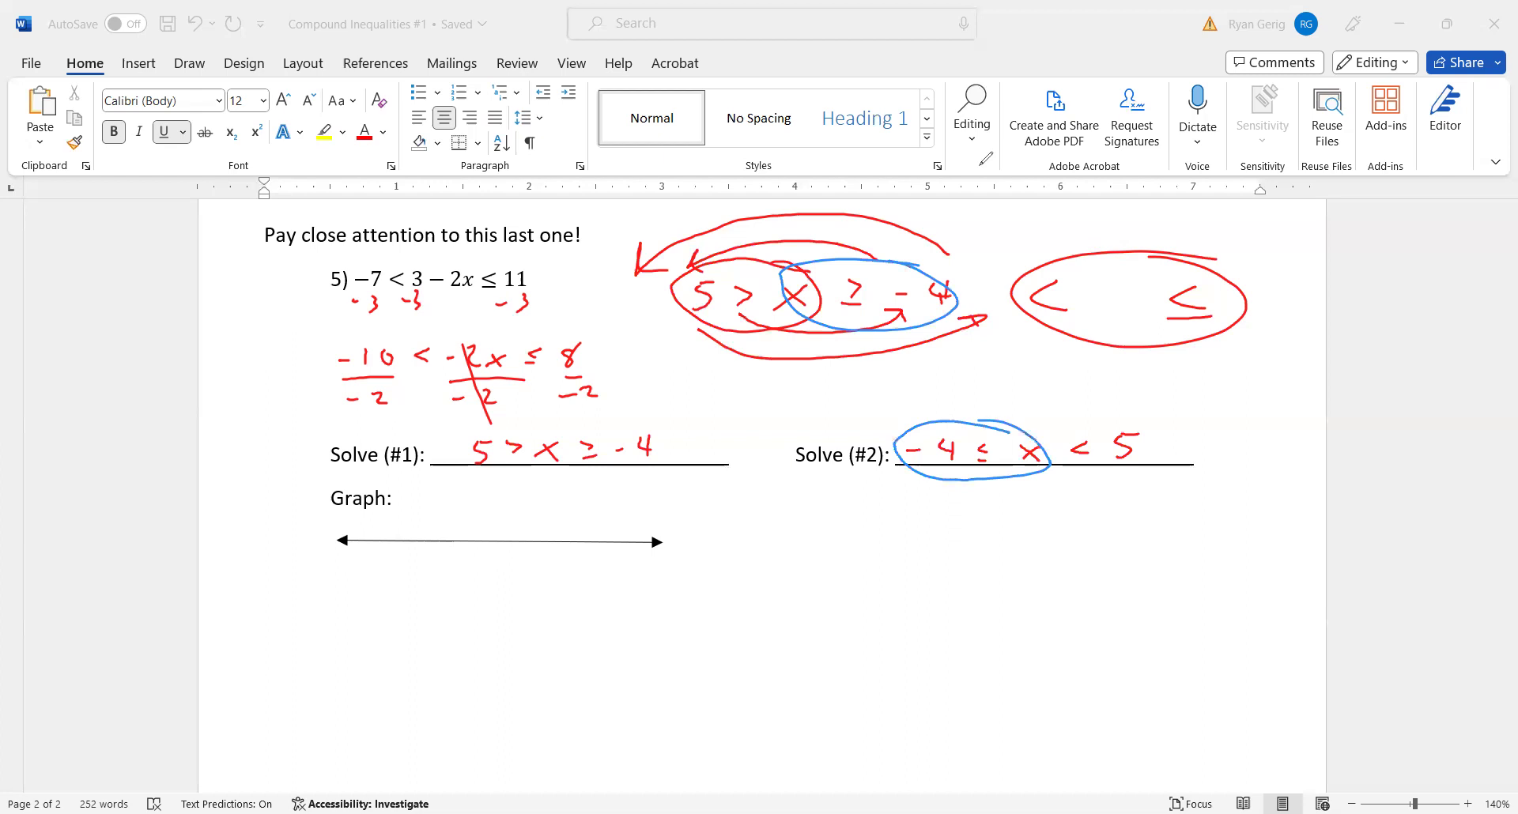
key(ctrl+z)
drag(1026, 520, 1024, 481)
drag(1012, 492, 1035, 490)
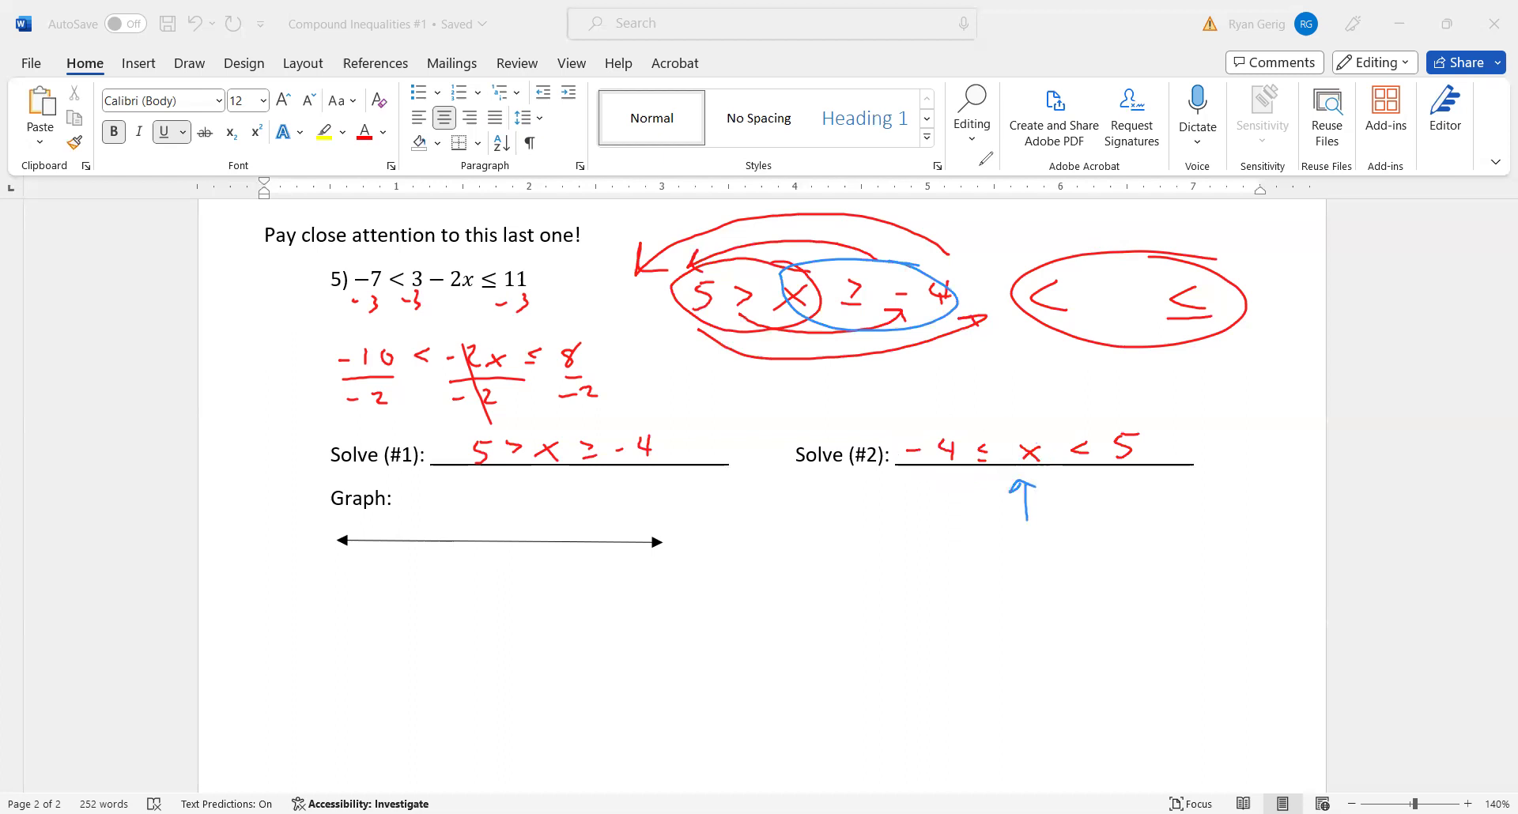
- Graph -4 ≤ x < 5: closed dot at -4, open circle at 5, shaded between
mouse_move(406, 535)
mouse_down()
mouse_move(387, 579)
mouse_move(412, 583)
mouse_up()
drag(411, 568, 412, 589)
drag(558, 533, 559, 589)
drag(402, 541, 416, 530)
mouse_move(563, 535)
mouse_down()
mouse_move(554, 544)
mouse_move(568, 540)
mouse_up()
drag(420, 537, 541, 541)
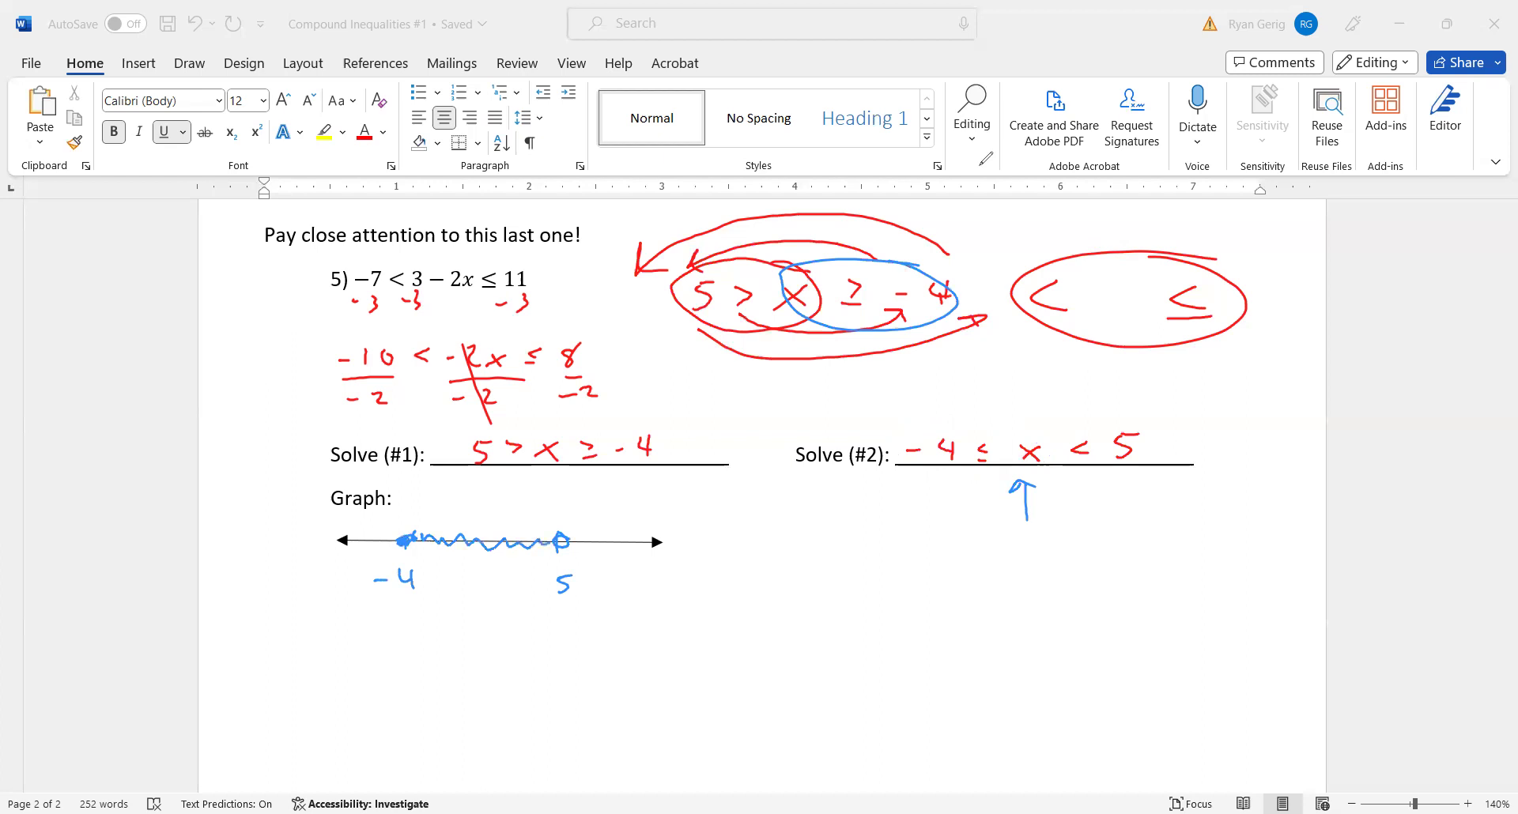